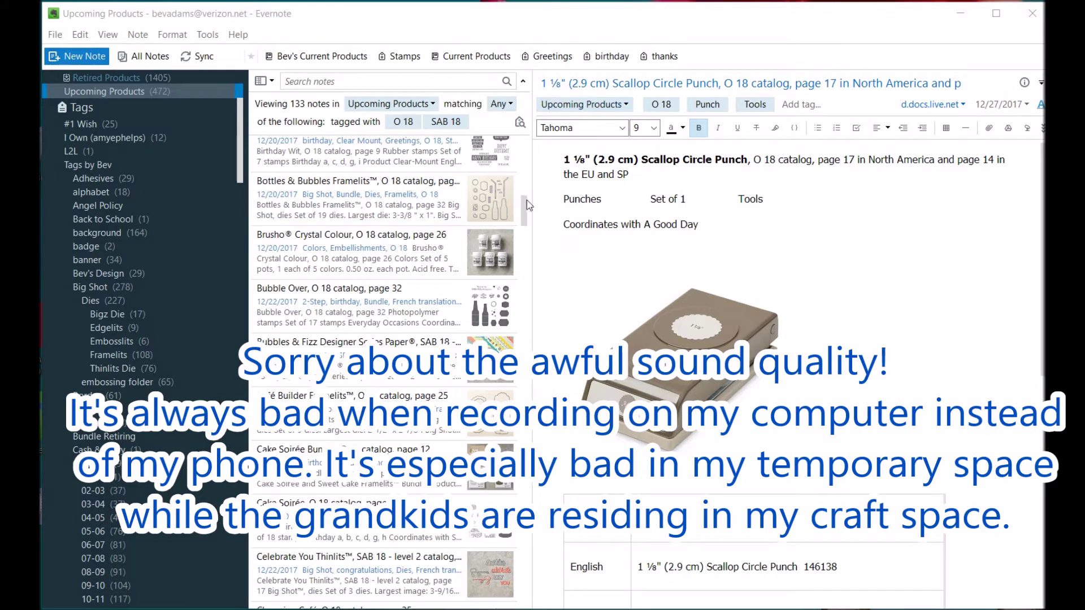
Step: Open the Hanging Garden, O 18 catalog, page 30 note in the Upcoming Products note list
{"action": "left_click", "coordinate": [526, 215]}
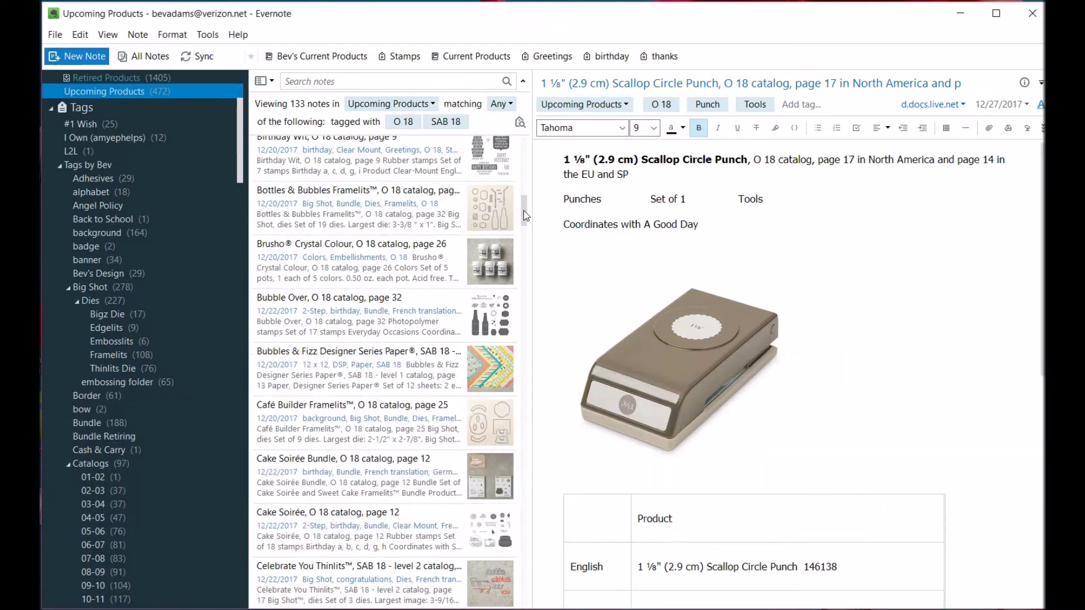
{"action": "left_click_drag", "start_coordinate": [526, 215], "coordinate": [525, 253]}
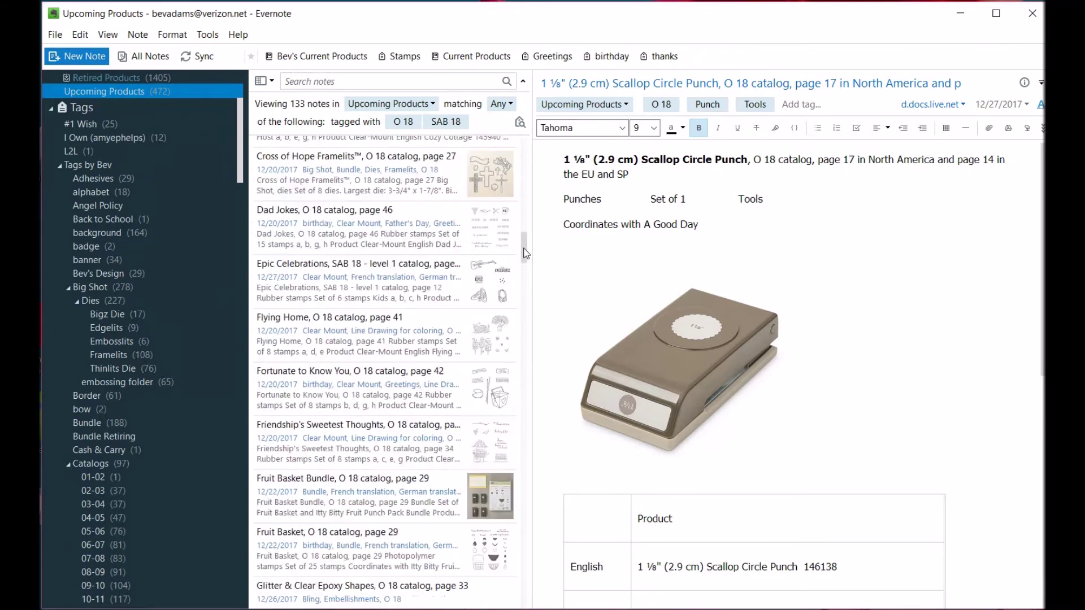
{"action": "left_click", "coordinate": [422, 339]}
{"action": "scroll", "coordinate": [422, 391], "scroll_direction": "down", "scroll_amount": 5}
{"action": "left_click", "coordinate": [422, 385]}
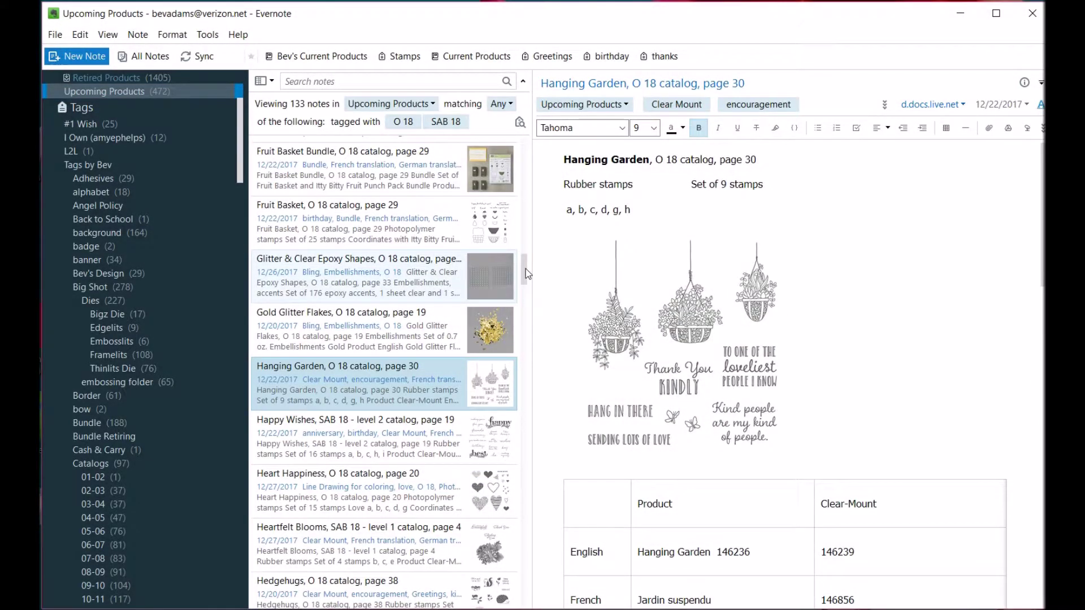
{"action": "left_click_drag", "start_coordinate": [525, 274], "coordinate": [526, 298]}
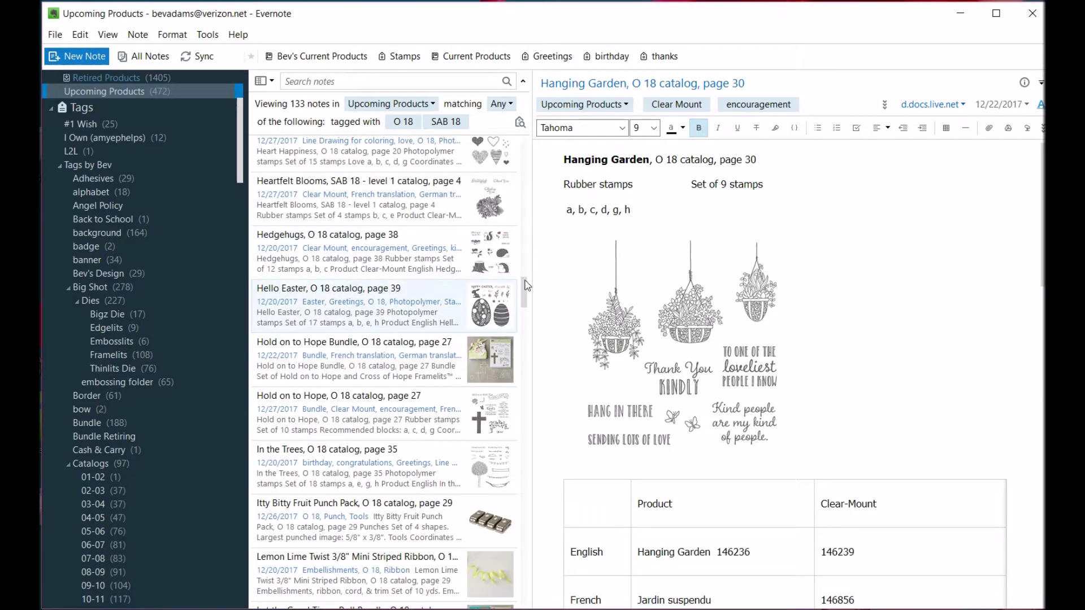
{"action": "left_click_drag", "start_coordinate": [526, 285], "coordinate": [523, 305]}
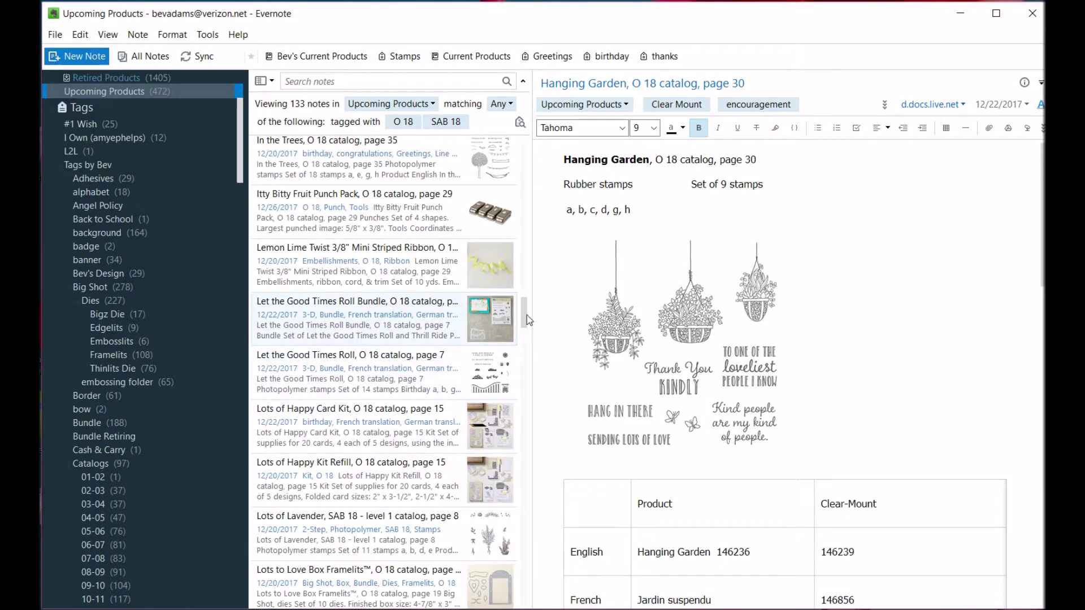
Step: Browse the note list past the Painted and Petal notes to Shimmery White Embossing Paste
{"action": "scroll", "coordinate": [527, 313], "scroll_direction": "down", "scroll_amount": 4}
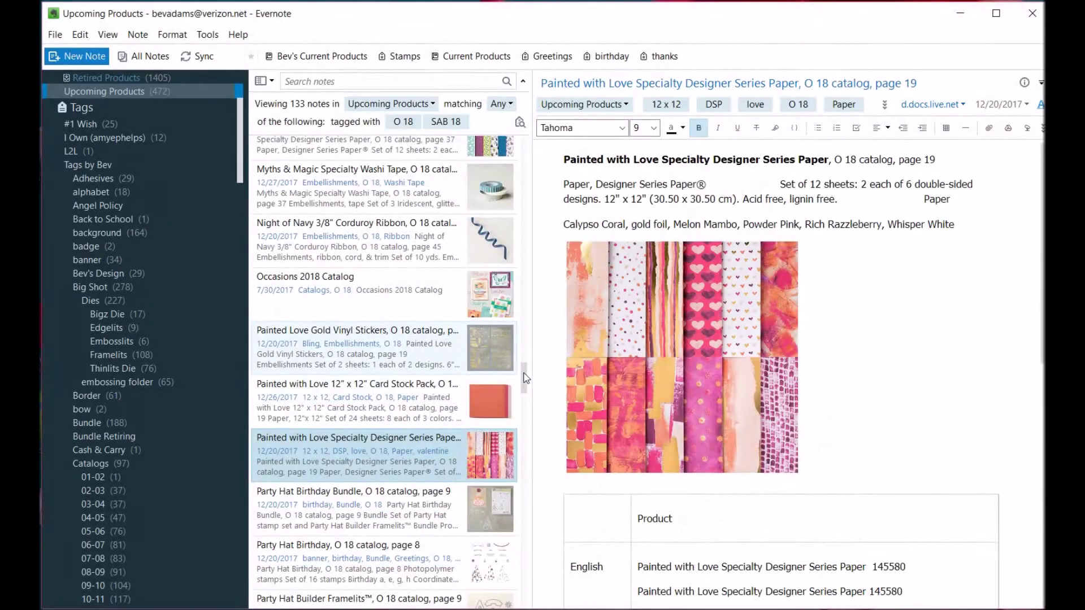
{"action": "scroll", "coordinate": [394, 405], "scroll_direction": "down", "scroll_amount": 10}
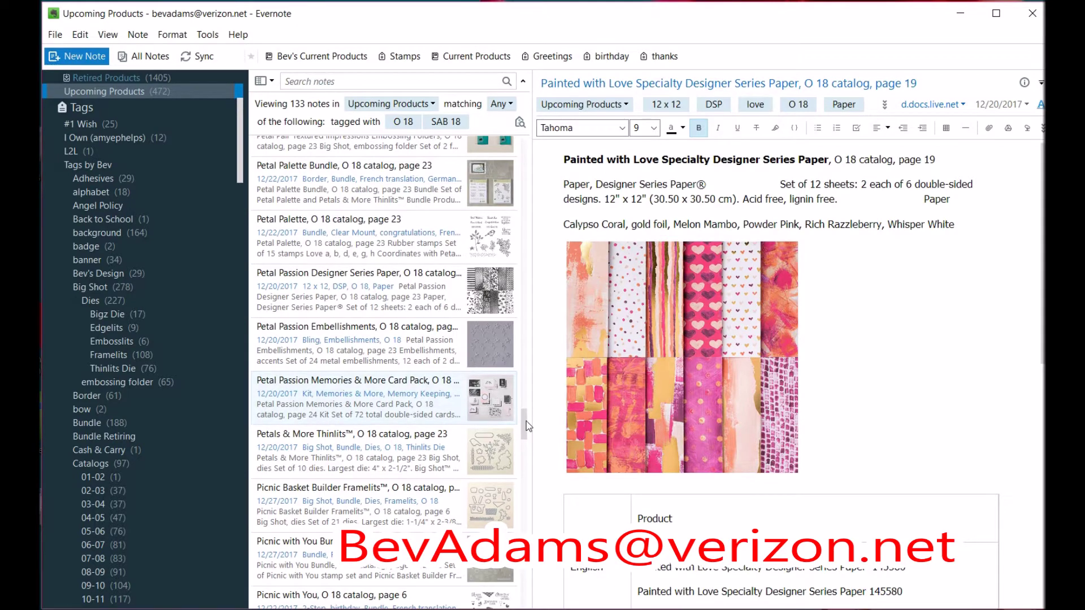
{"action": "left_click_drag", "start_coordinate": [525, 421], "coordinate": [525, 432]}
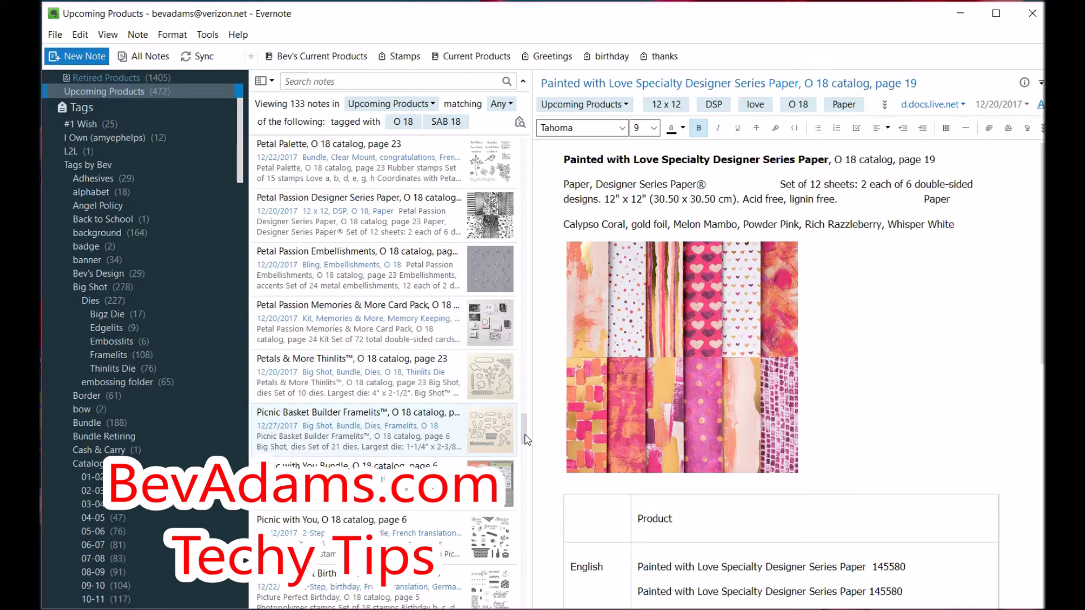
{"action": "left_click_drag", "start_coordinate": [525, 436], "coordinate": [527, 445]}
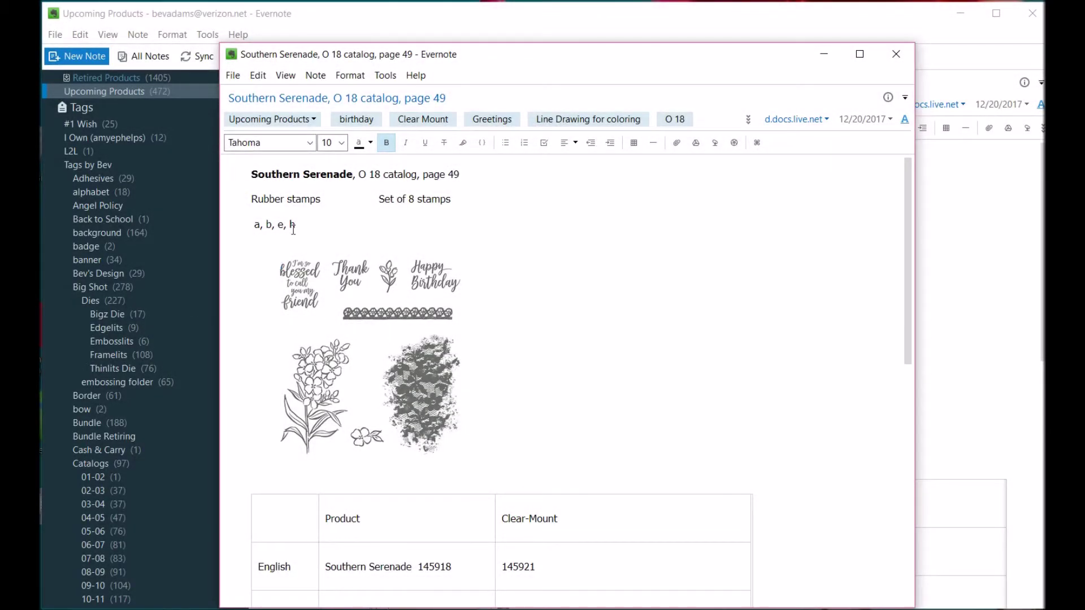
Step: Review the Southern Serenade note's prices, from US $29/$21 to South Pacific $50 AUD/$37
{"action": "scroll", "coordinate": [454, 349], "scroll_direction": "down", "scroll_amount": 3}
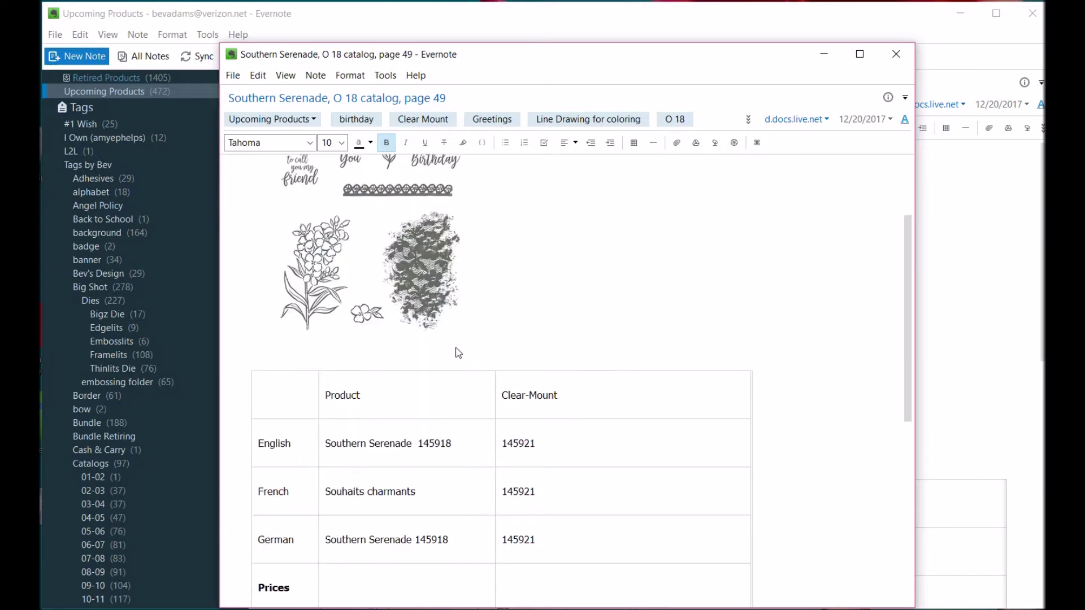
{"action": "scroll", "coordinate": [455, 349], "scroll_direction": "up", "scroll_amount": 3}
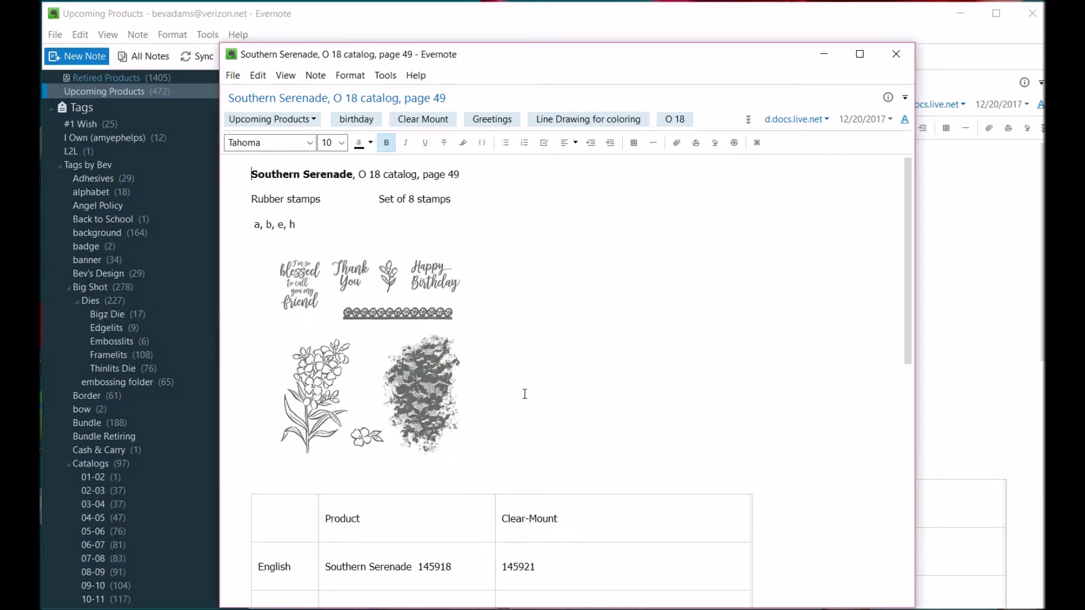
{"action": "scroll", "coordinate": [523, 392], "scroll_direction": "down", "scroll_amount": 4}
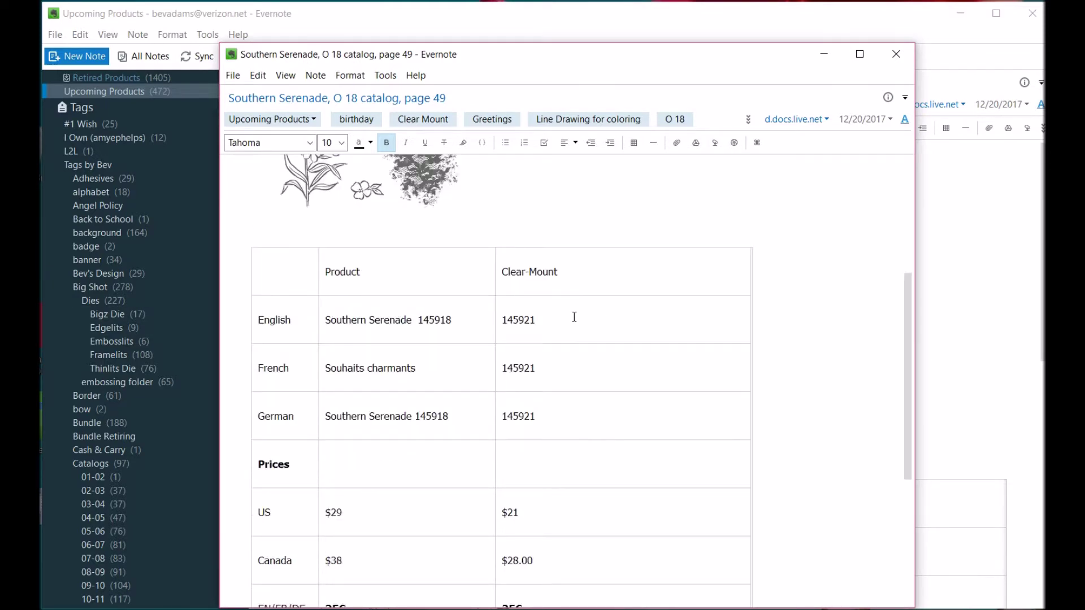
{"action": "scroll", "coordinate": [491, 347], "scroll_direction": "up", "scroll_amount": 4}
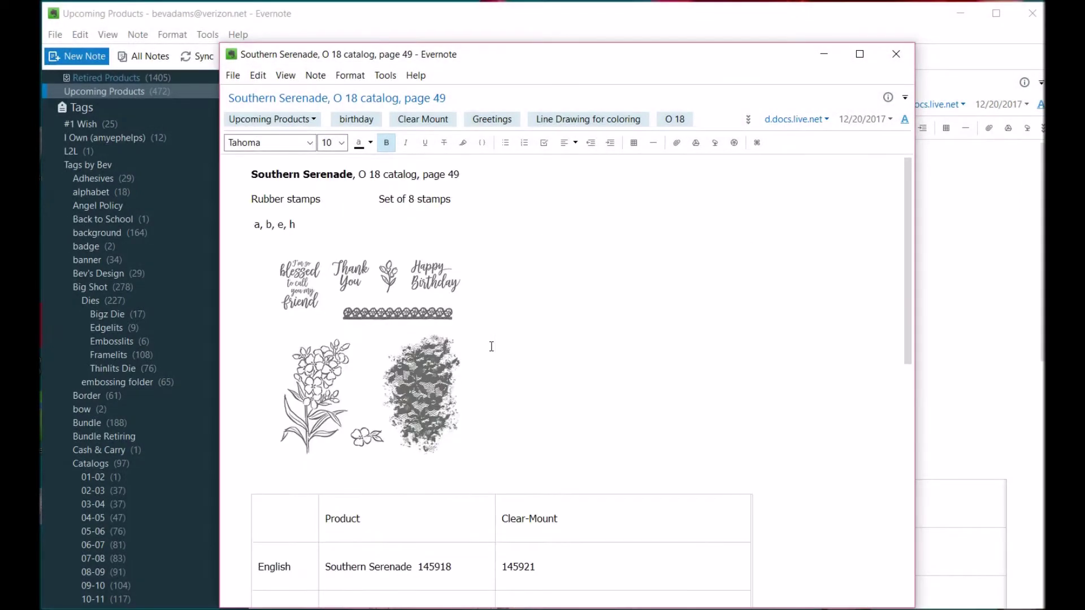
{"action": "scroll", "coordinate": [492, 366], "scroll_direction": "down", "scroll_amount": 2}
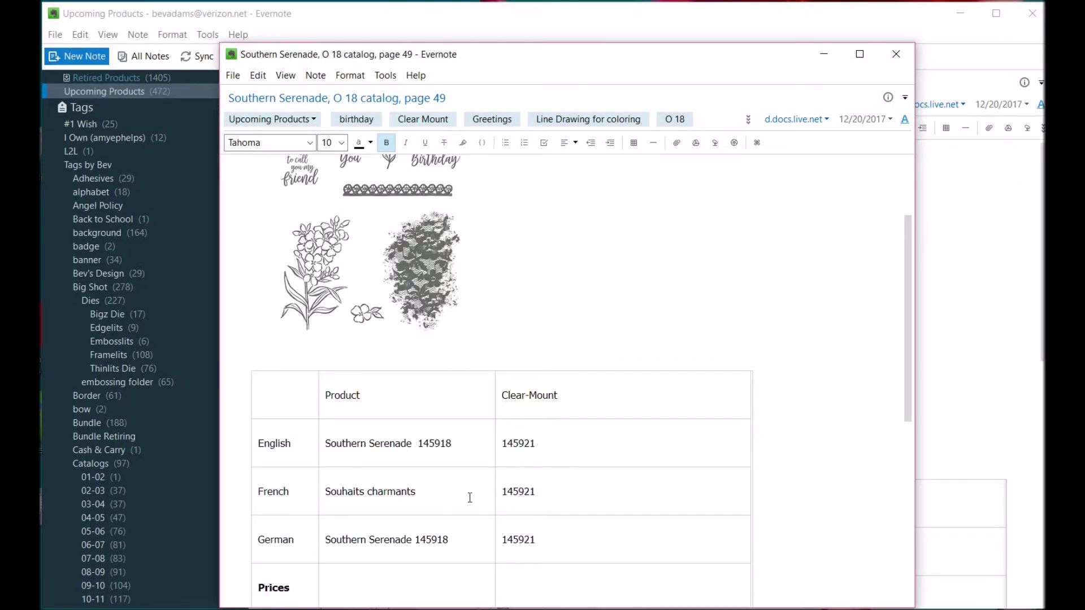
{"action": "scroll", "coordinate": [470, 497], "scroll_direction": "down", "scroll_amount": 6}
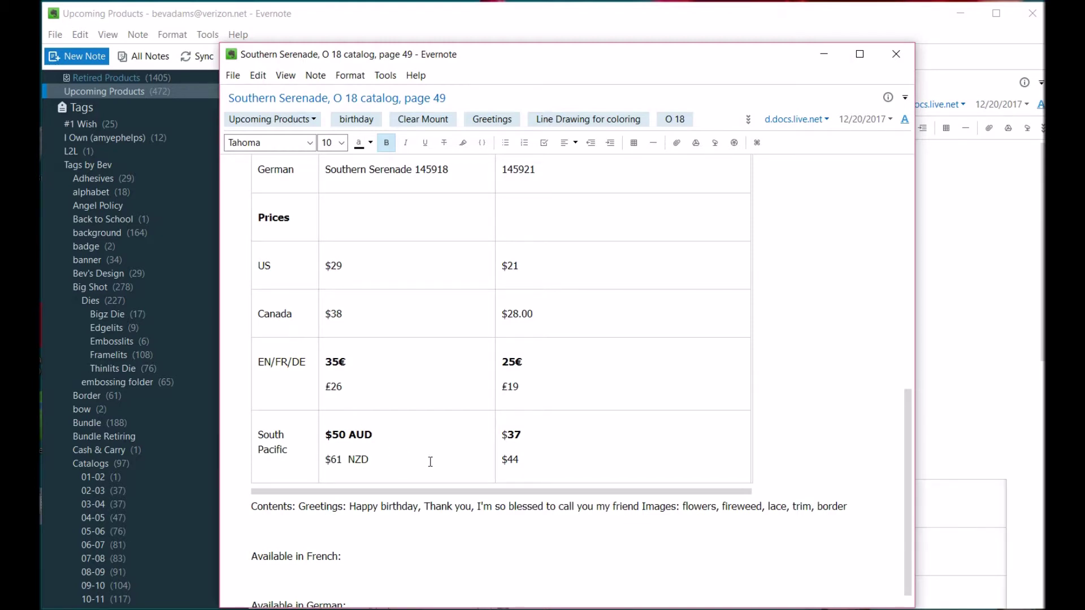
{"action": "scroll", "coordinate": [434, 462], "scroll_direction": "down", "scroll_amount": 1}
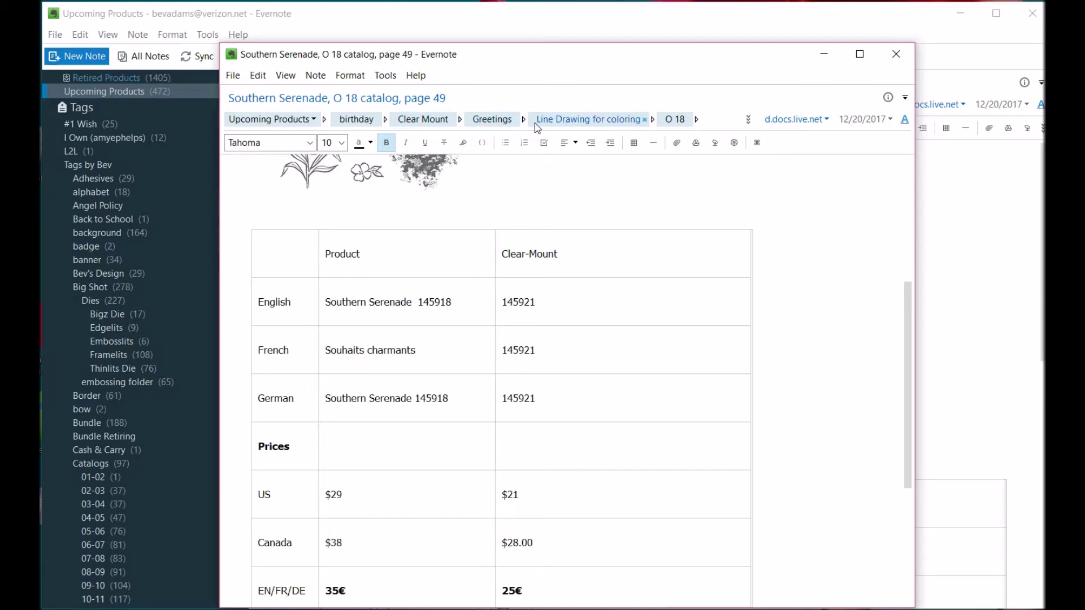
{"action": "scroll", "coordinate": [655, 209], "scroll_direction": "up", "scroll_amount": 2}
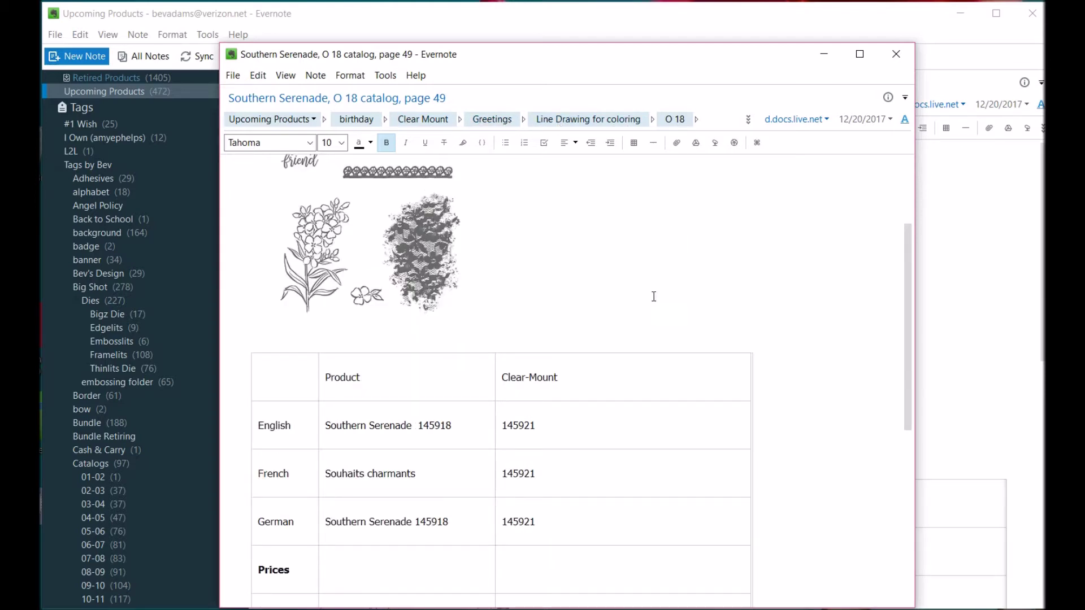
{"action": "scroll", "coordinate": [352, 394], "scroll_direction": "up", "scroll_amount": 2}
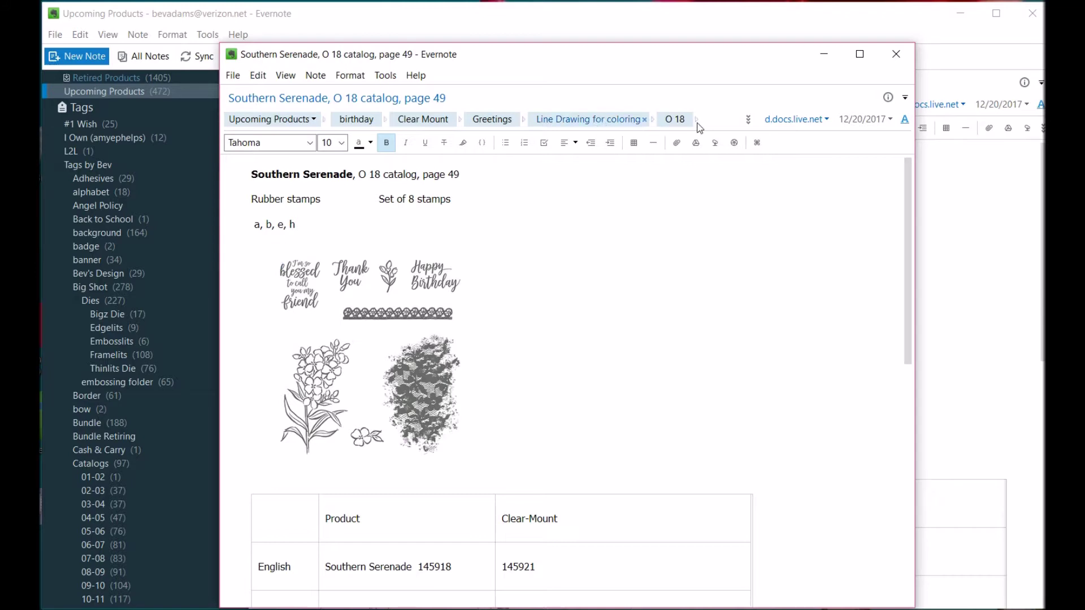
Step: Show the note's hidden tags Stamps, thanks and Wood Mount from the tag bar overflow
{"action": "mouse_move", "coordinate": [674, 121]}
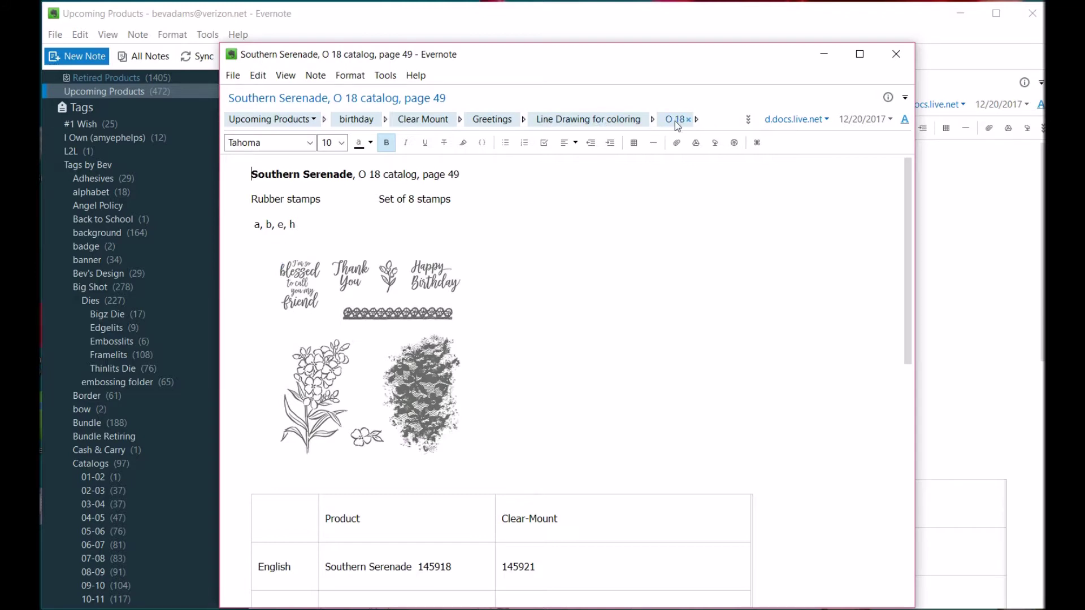
{"action": "left_click", "coordinate": [748, 120]}
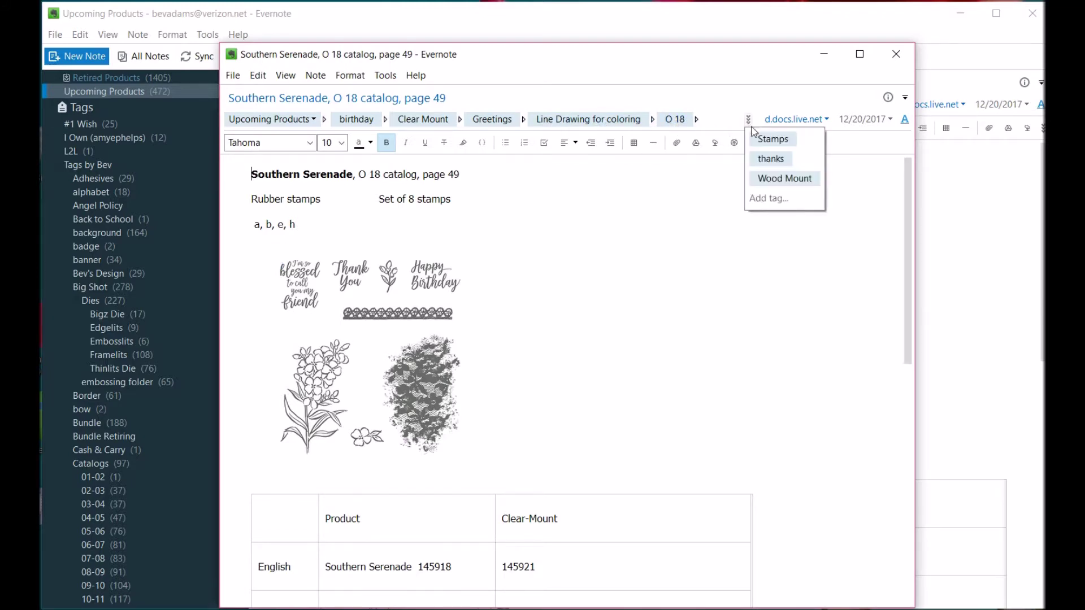
{"action": "mouse_move", "coordinate": [796, 166]}
{"action": "mouse_move", "coordinate": [781, 185]}
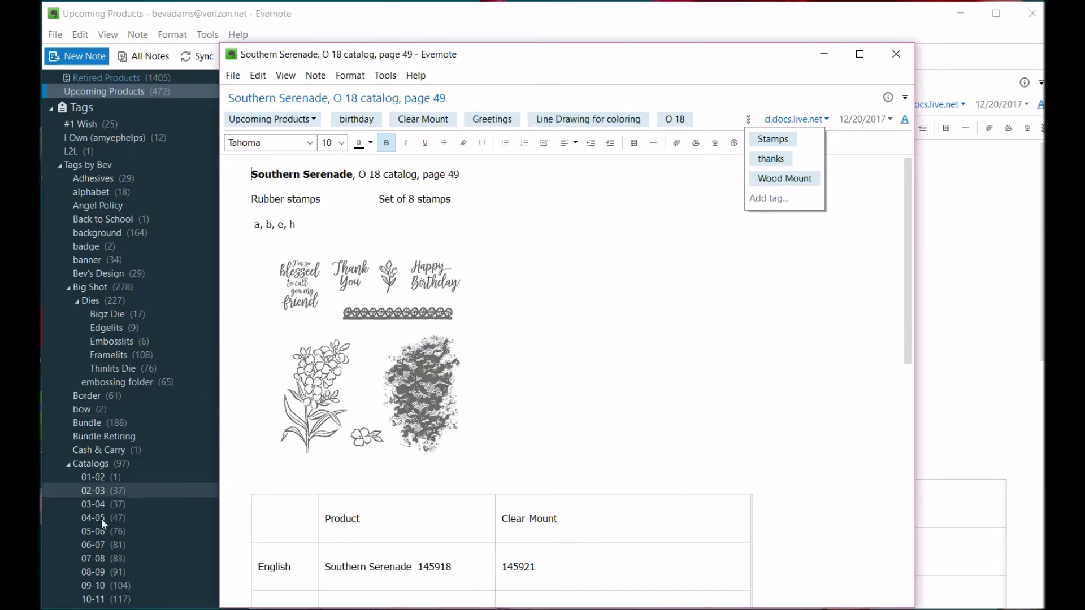
Step: Scroll the Tags sidebar down through the Catalogs tags
{"action": "scroll", "coordinate": [99, 526], "scroll_direction": "down", "scroll_amount": 1}
{"action": "scroll", "coordinate": [95, 538], "scroll_direction": "down", "scroll_amount": 6}
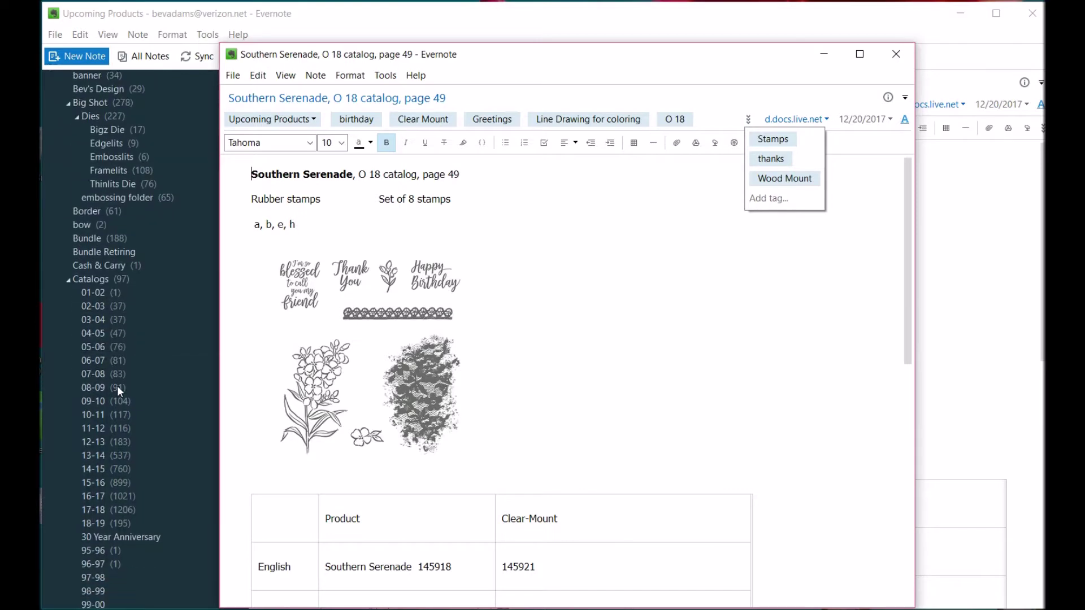
{"action": "scroll", "coordinate": [110, 396], "scroll_direction": "down", "scroll_amount": 1}
{"action": "scroll", "coordinate": [89, 413], "scroll_direction": "up", "scroll_amount": 2}
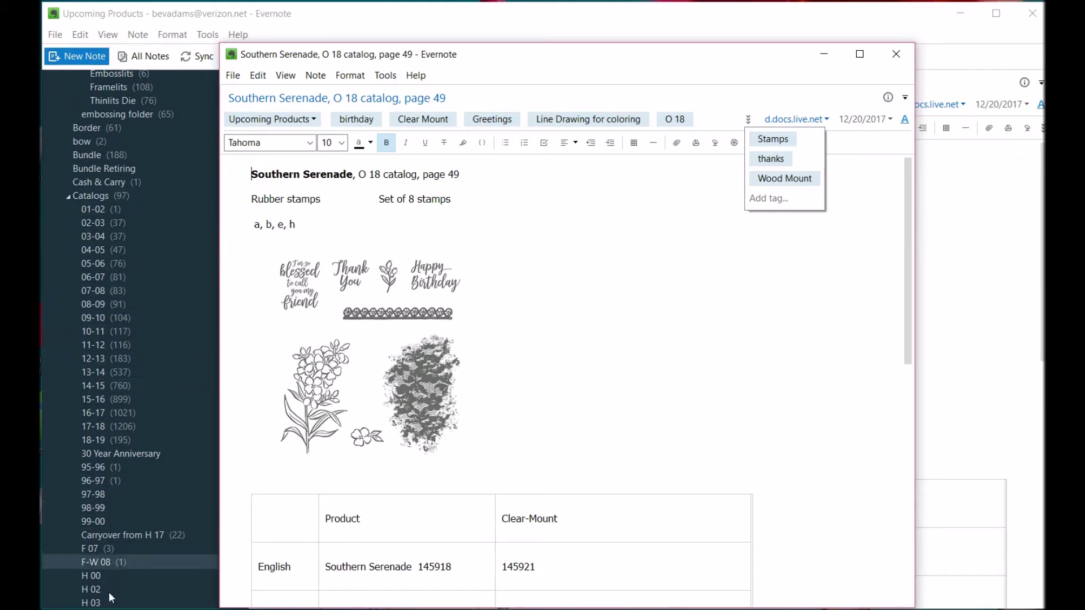
{"action": "scroll", "coordinate": [109, 552], "scroll_direction": "down", "scroll_amount": 4}
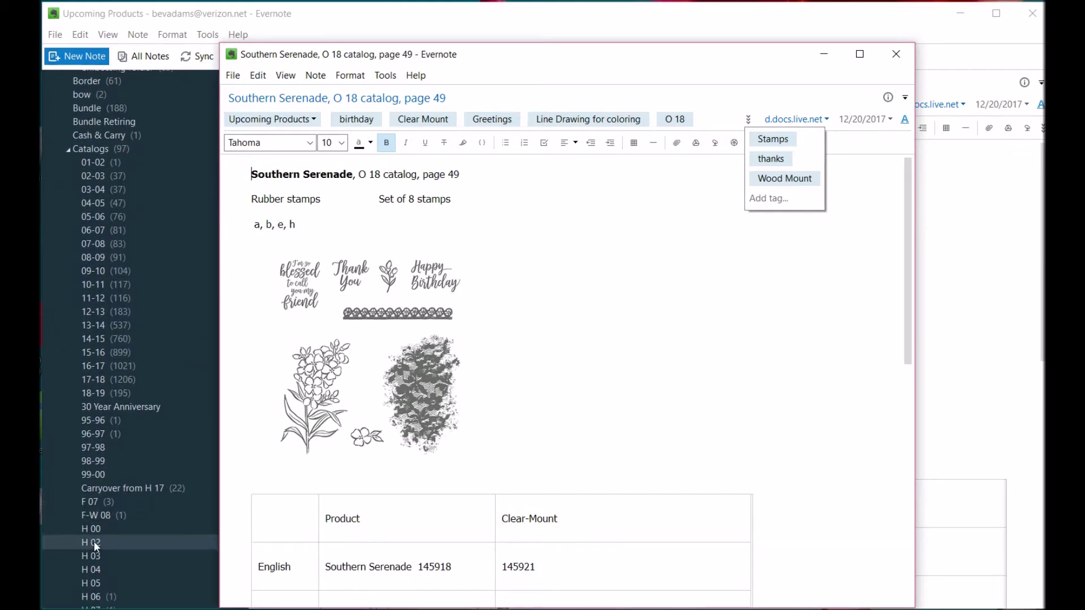
{"action": "scroll", "coordinate": [102, 514], "scroll_direction": "down", "scroll_amount": 2}
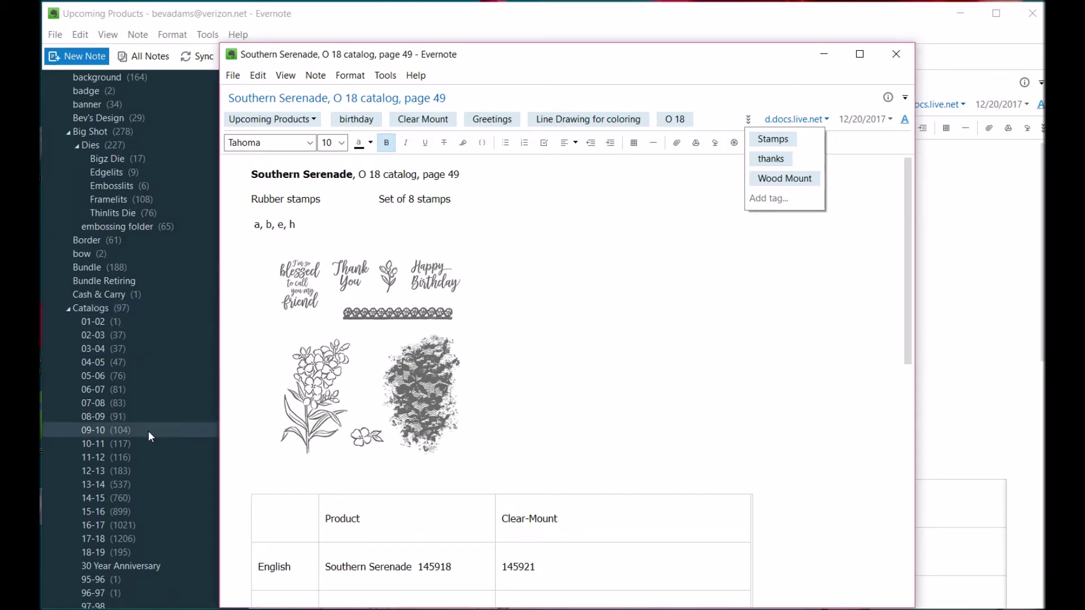
{"action": "scroll", "coordinate": [144, 423], "scroll_direction": "down", "scroll_amount": 1}
{"action": "scroll", "coordinate": [142, 422], "scroll_direction": "down", "scroll_amount": 15}
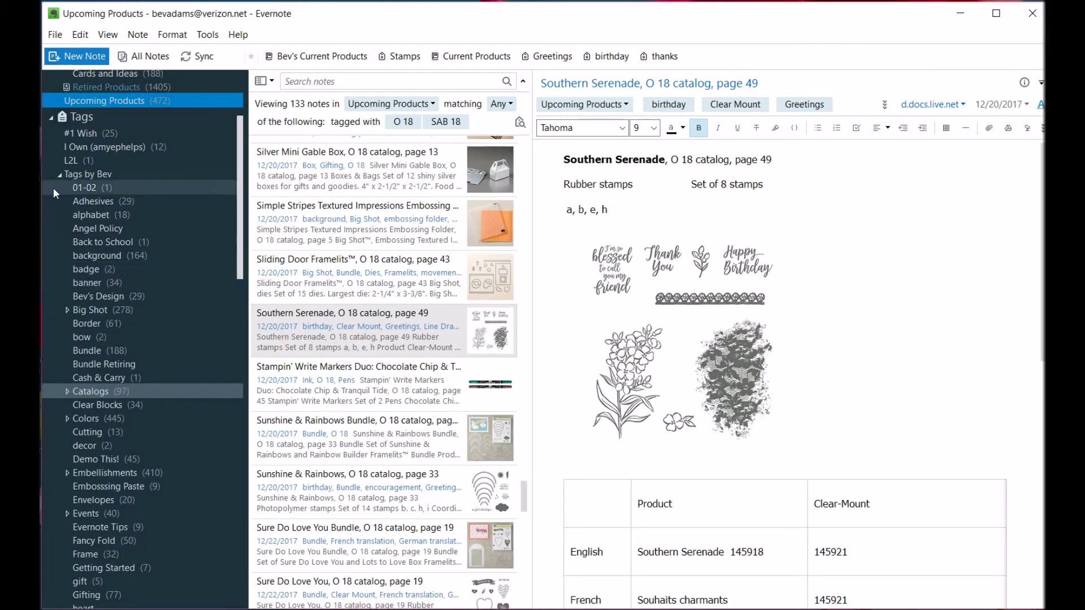
{"action": "left_click", "coordinate": [67, 309]}
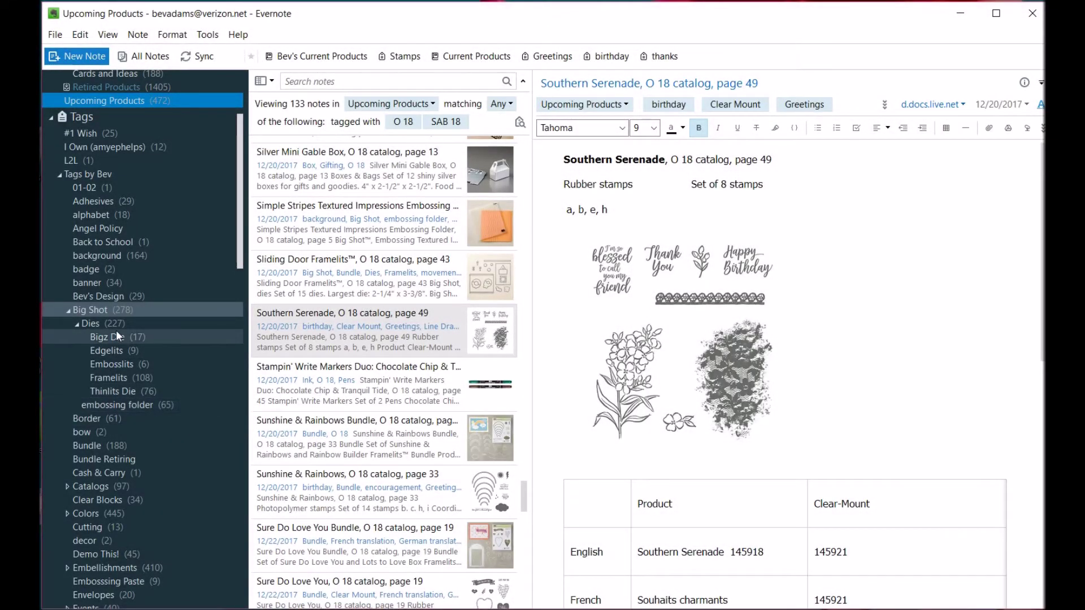
{"action": "left_click", "coordinate": [67, 310]}
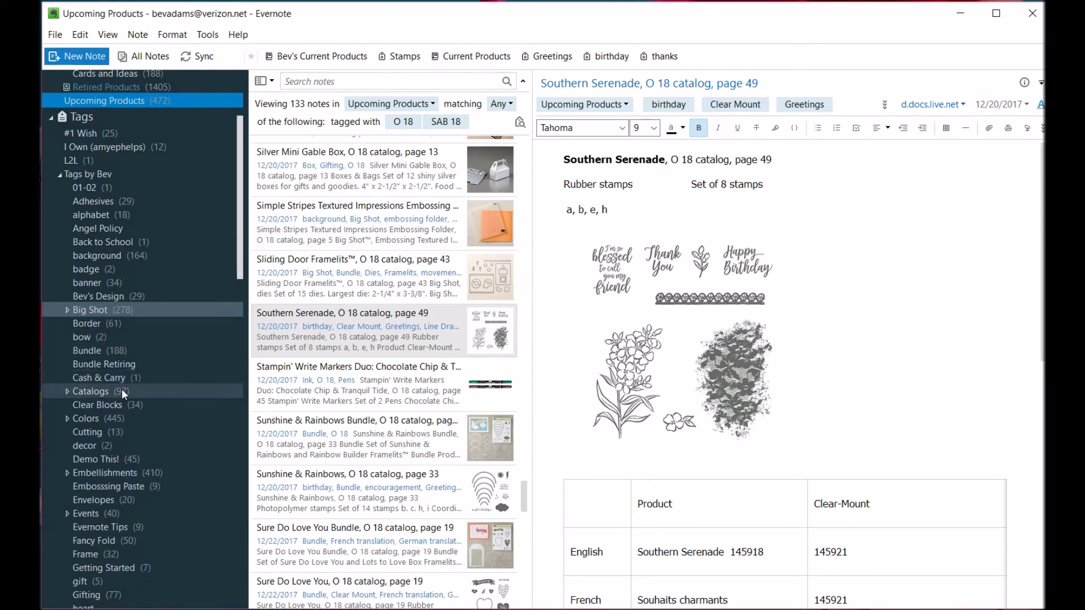
{"action": "scroll", "coordinate": [131, 411], "scroll_direction": "down", "scroll_amount": 2}
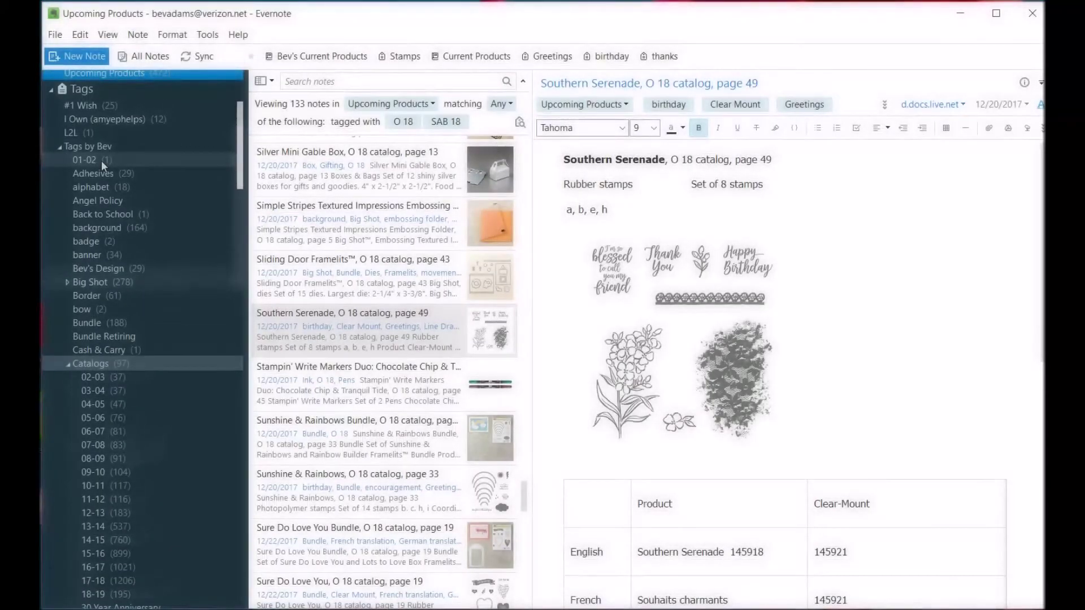
Step: Move the 01-02 tag under Catalogs and collapse and re-expand Tags by Bev
{"action": "left_click_drag", "start_coordinate": [90, 155], "coordinate": [112, 363]}
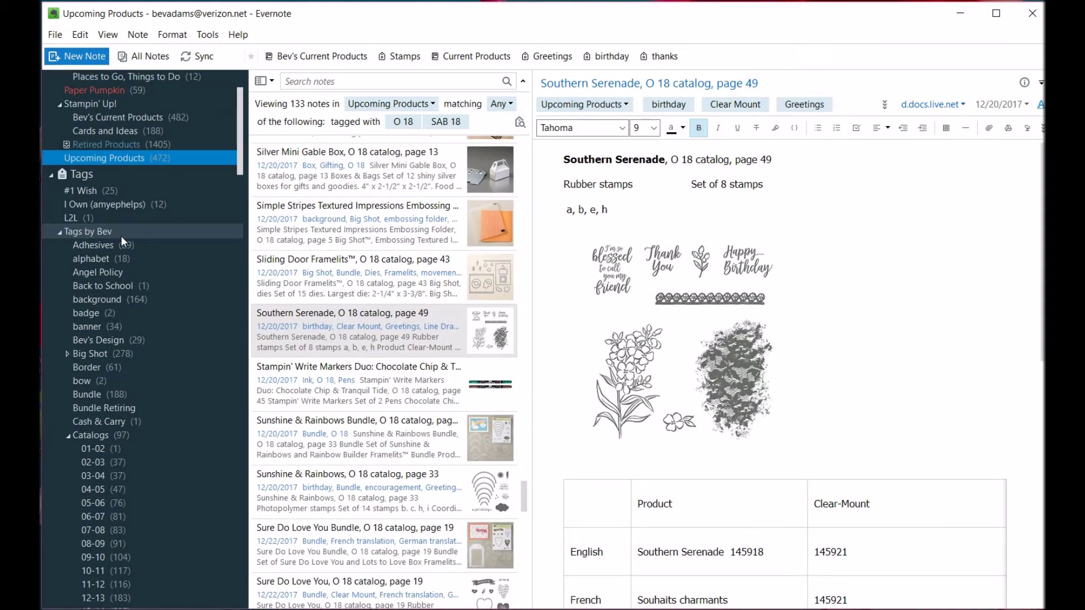
{"action": "left_click", "coordinate": [60, 233]}
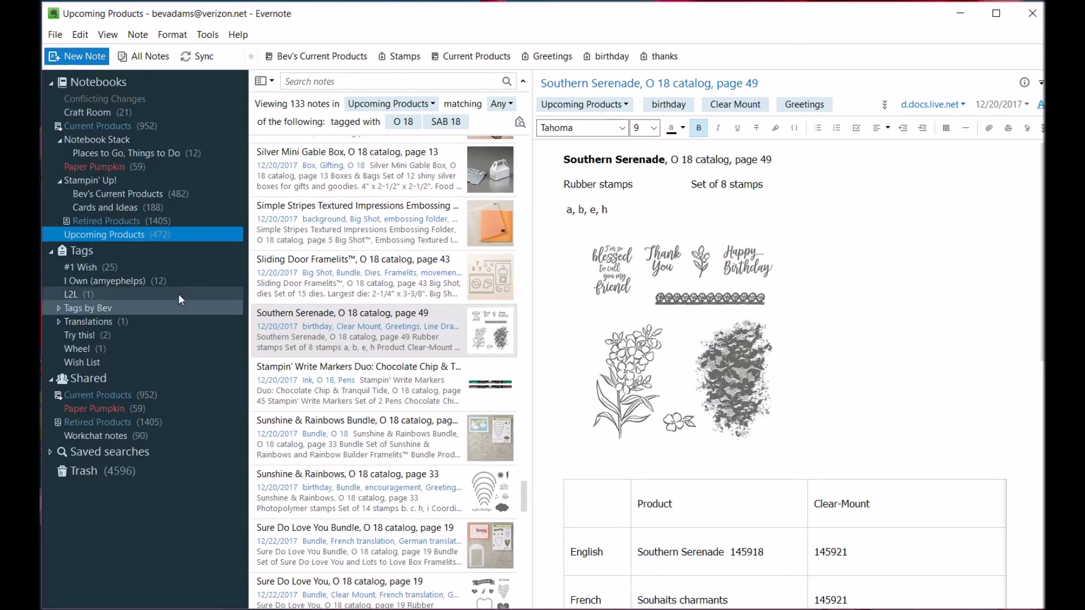
{"action": "left_click", "coordinate": [172, 308]}
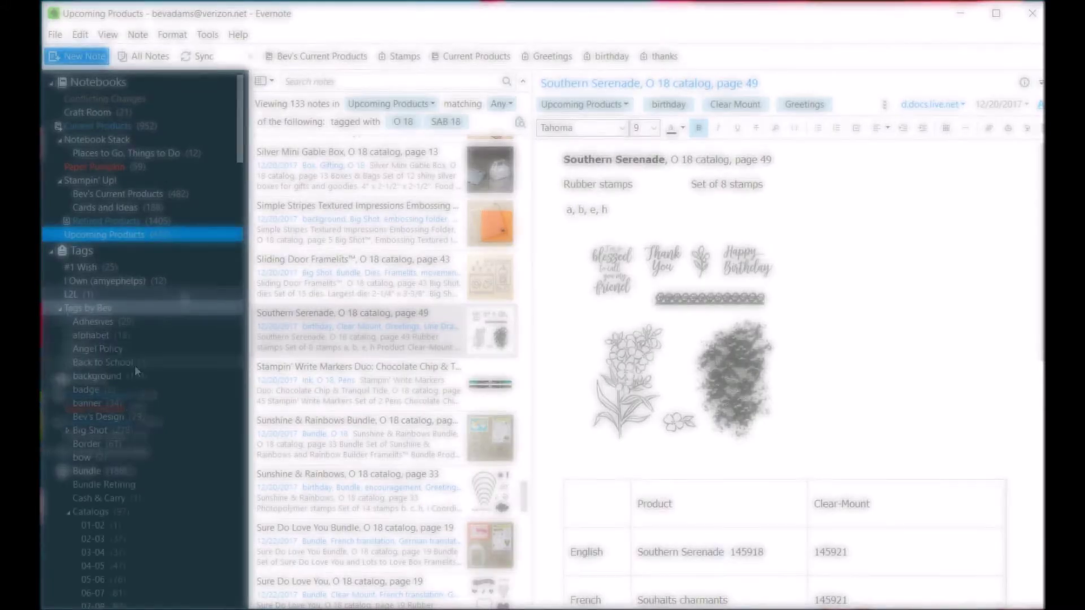
Step: Fold away the Catalogs year tags and the Embellishments sub-tags
{"action": "scroll", "coordinate": [147, 390], "scroll_direction": "down", "scroll_amount": 3}
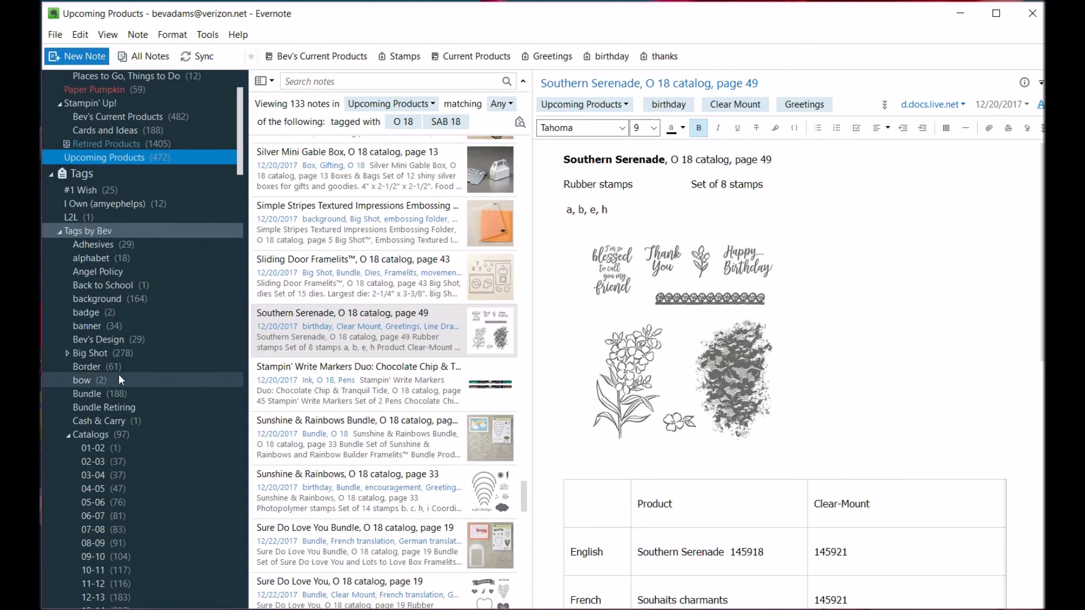
{"action": "scroll", "coordinate": [119, 375], "scroll_direction": "down", "scroll_amount": 2}
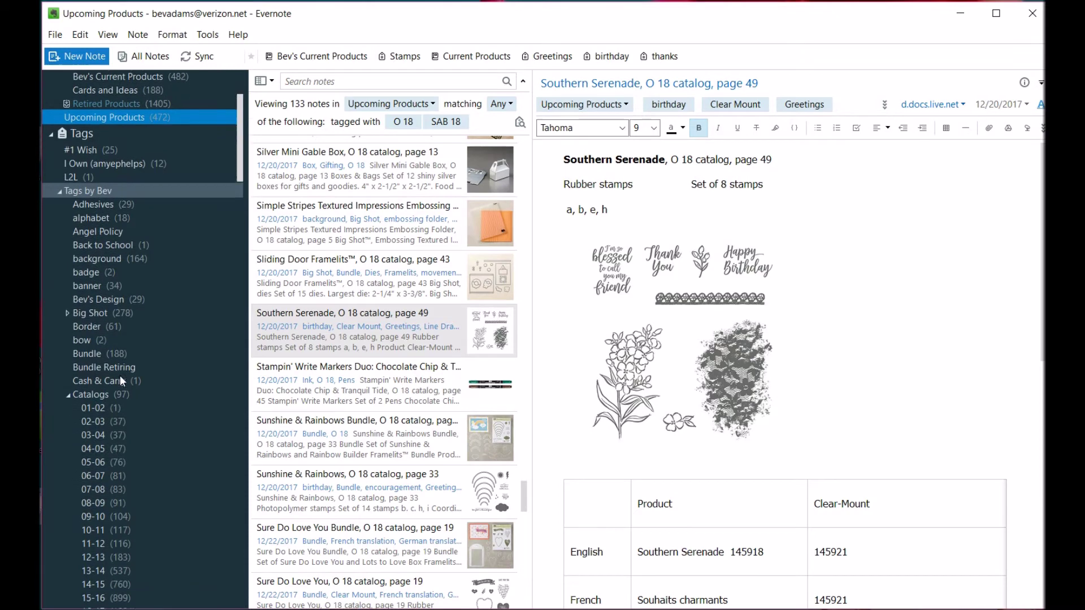
{"action": "left_click", "coordinate": [66, 390]}
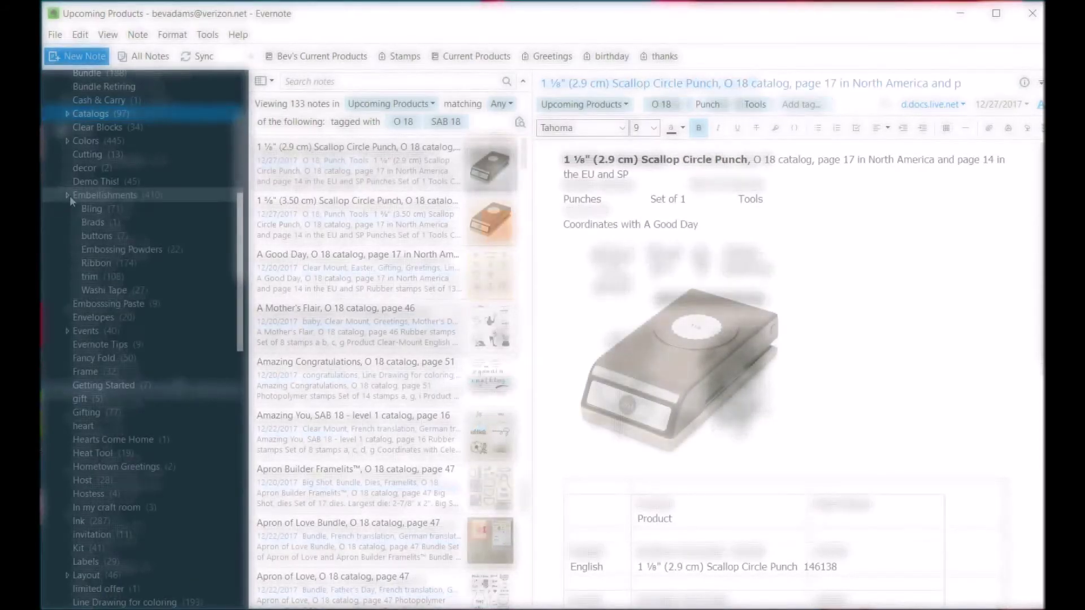
{"action": "left_click", "coordinate": [67, 195]}
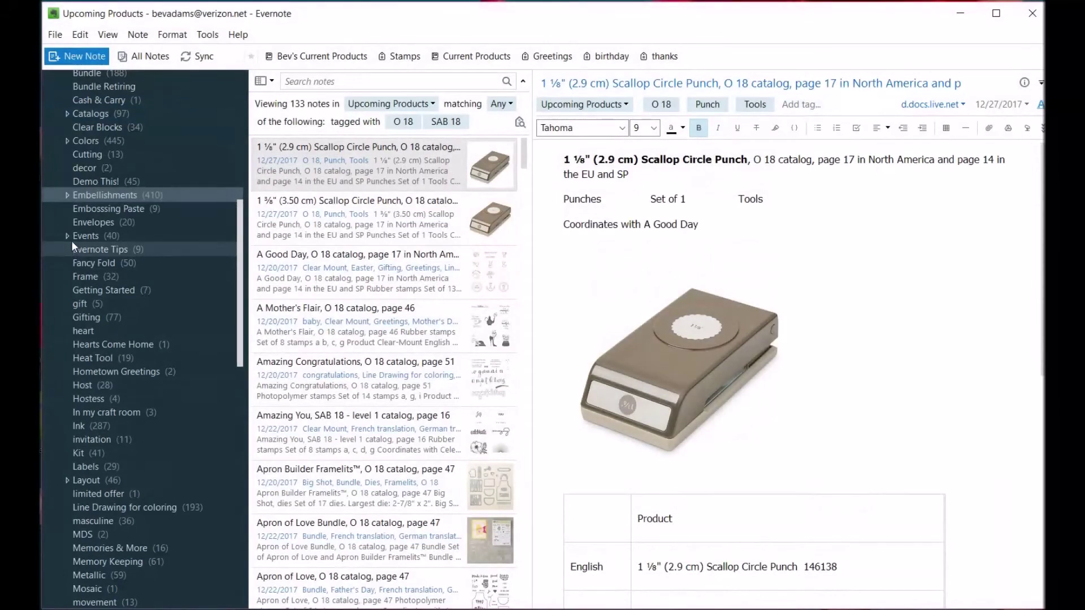
Step: Expand the Events sub-tags and look at the Paper sub-tags before folding Paper again
{"action": "left_click", "coordinate": [67, 236]}
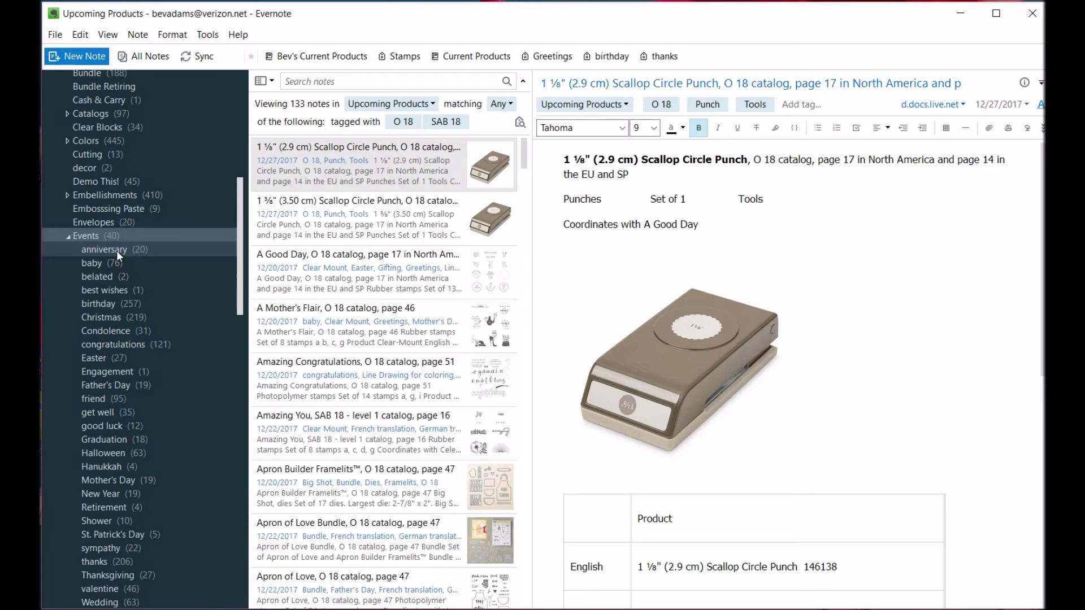
{"action": "scroll", "coordinate": [124, 499], "scroll_direction": "down", "scroll_amount": 2}
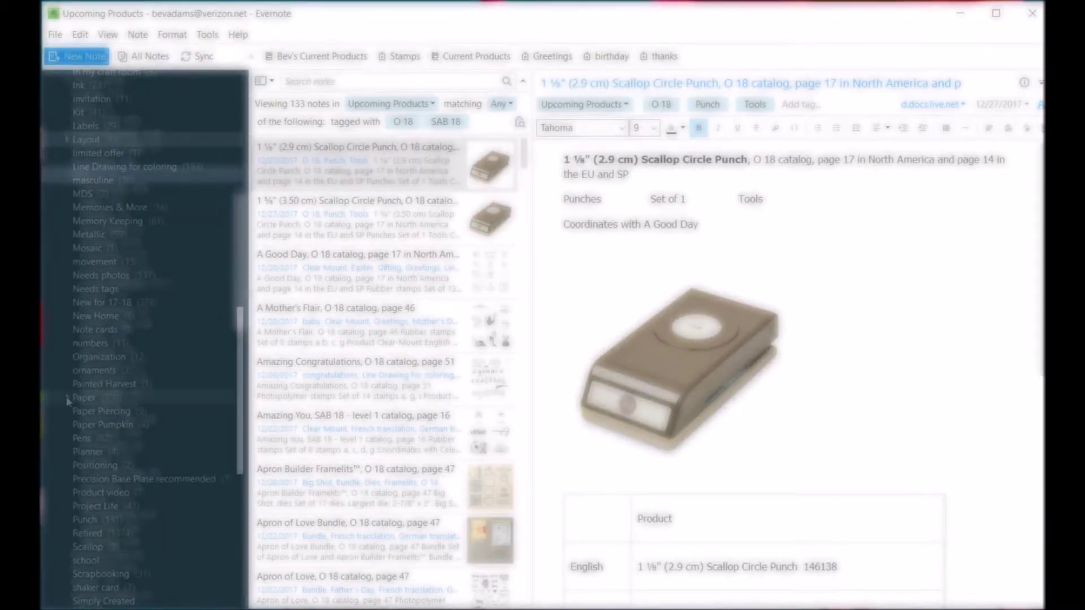
{"action": "scroll", "coordinate": [66, 398], "scroll_direction": "down", "scroll_amount": 12}
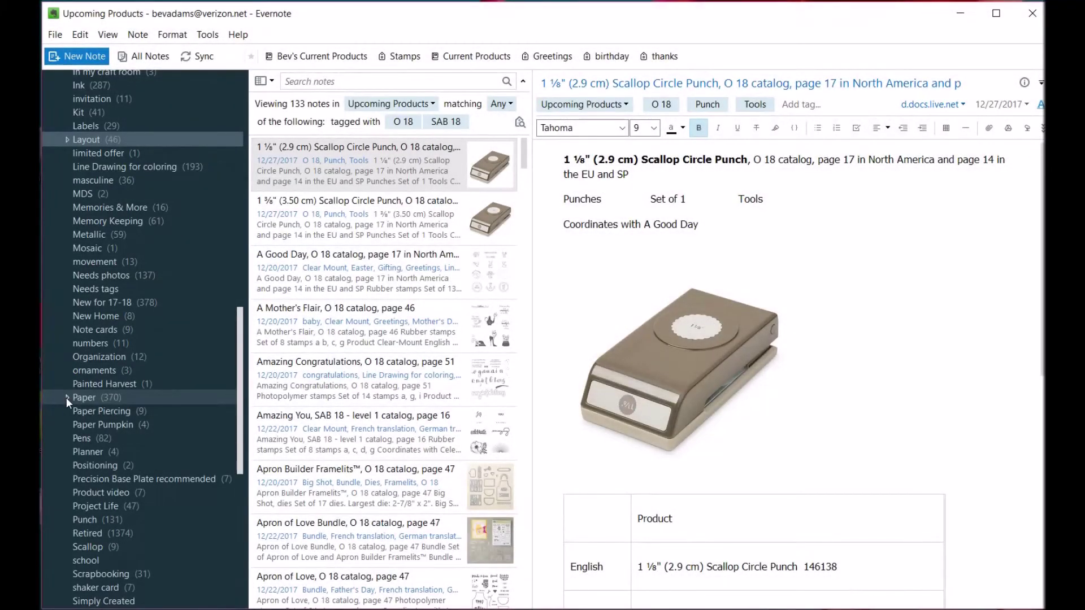
{"action": "left_click", "coordinate": [66, 397]}
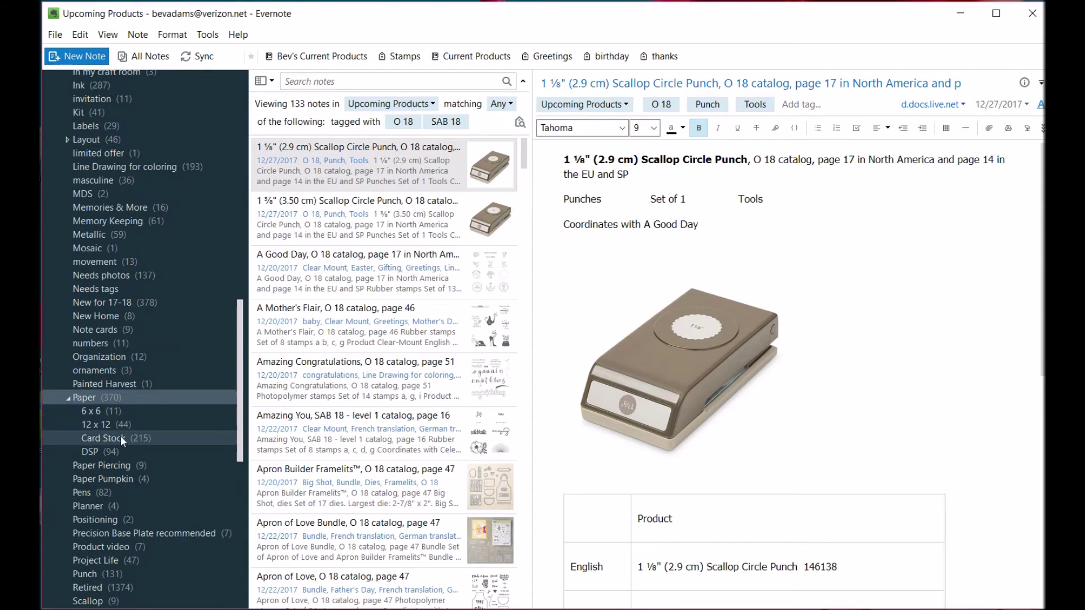
{"action": "left_click", "coordinate": [68, 398]}
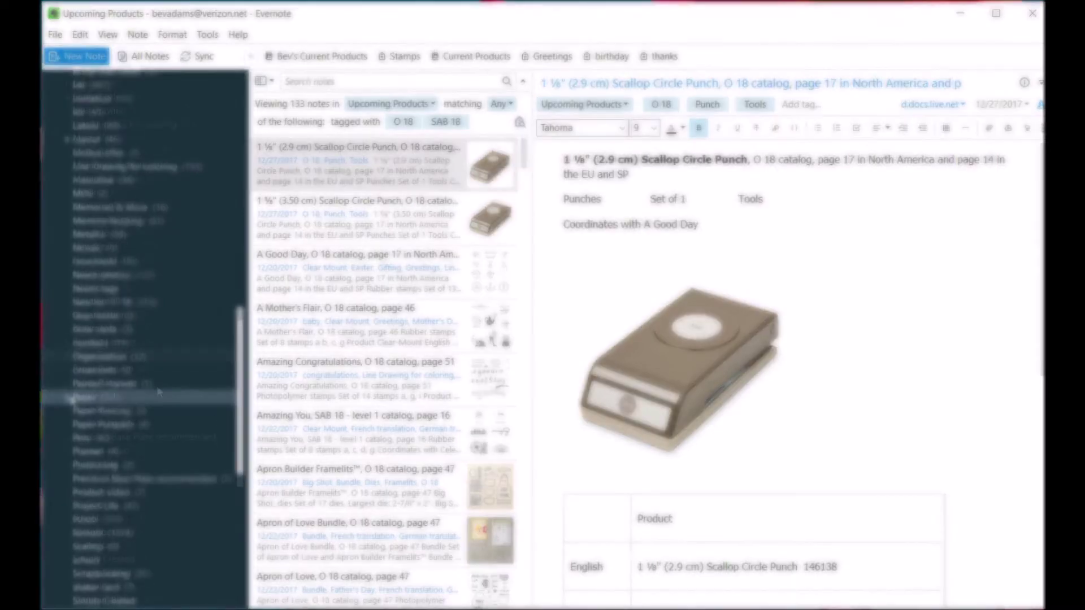
Step: Fold away Stamps, then inspect the Themes sub-tags and collapse Themes
{"action": "scroll", "coordinate": [130, 396], "scroll_direction": "down", "scroll_amount": 5}
{"action": "scroll", "coordinate": [79, 373], "scroll_direction": "down", "scroll_amount": 2}
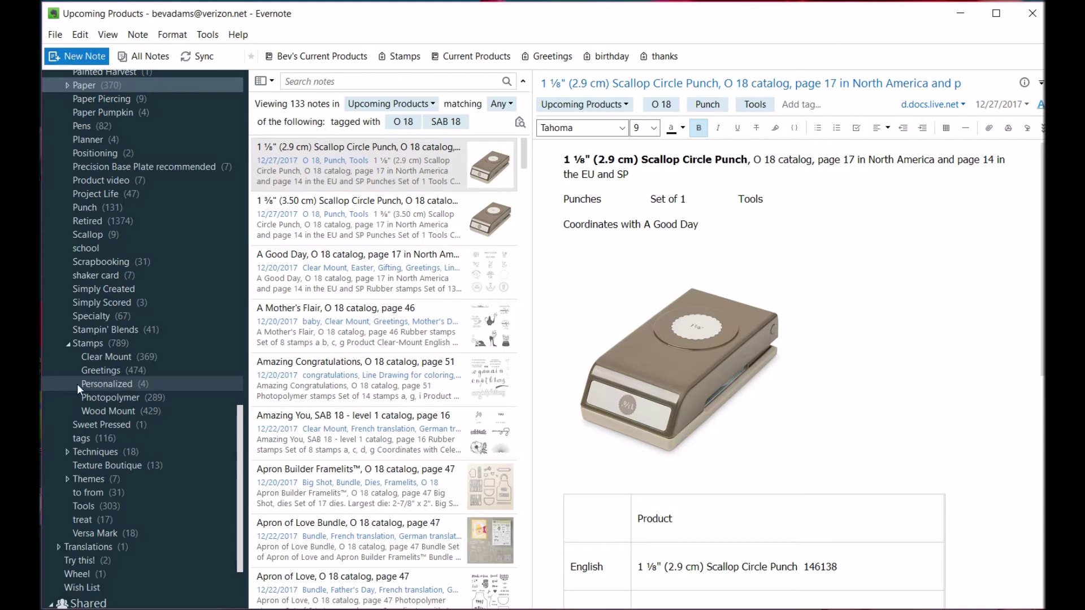
{"action": "left_click", "coordinate": [67, 346]}
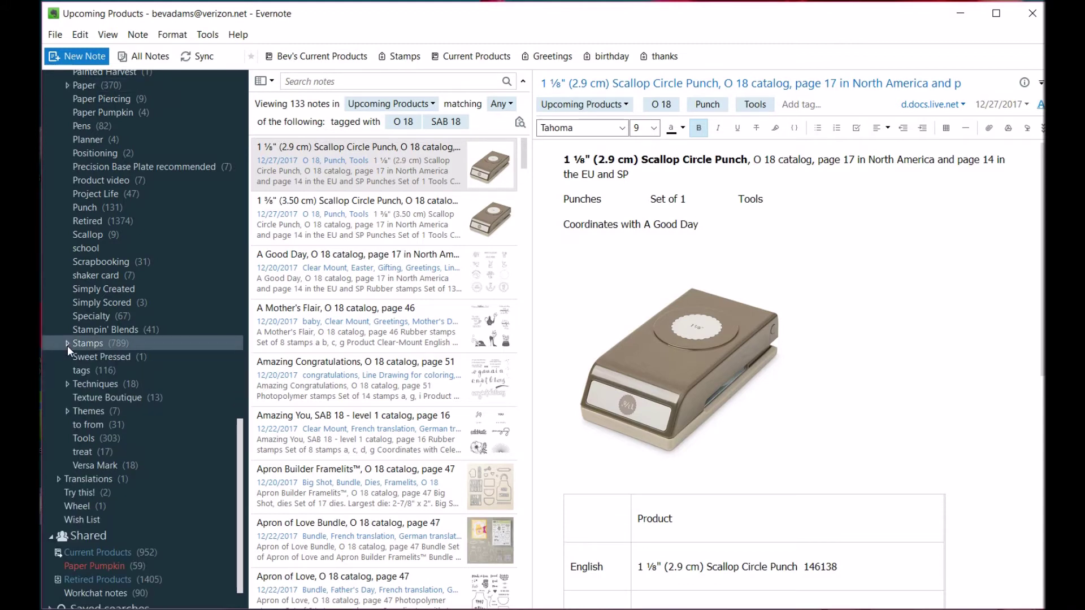
{"action": "left_click", "coordinate": [67, 410]}
{"action": "scroll", "coordinate": [159, 400], "scroll_direction": "down", "scroll_amount": 1}
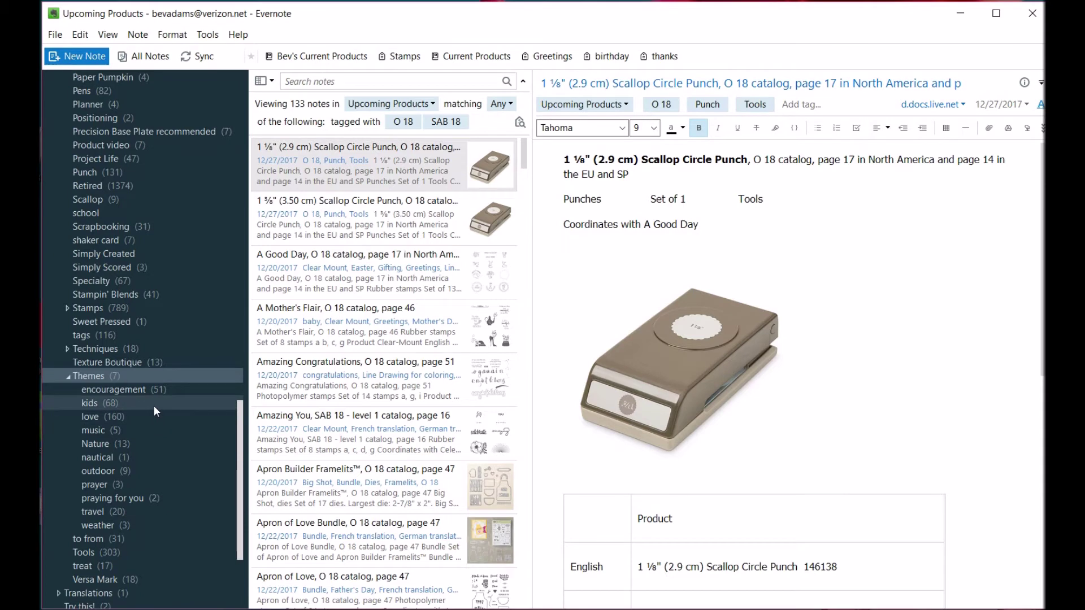
{"action": "scroll", "coordinate": [135, 402], "scroll_direction": "down", "scroll_amount": 1}
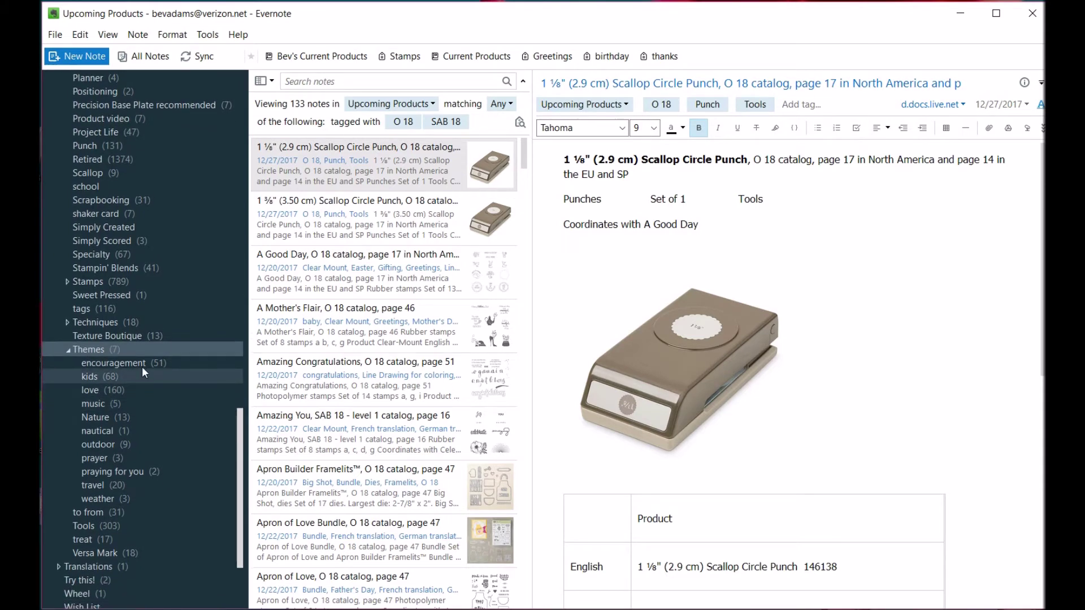
{"action": "scroll", "coordinate": [141, 367], "scroll_direction": "down", "scroll_amount": 3}
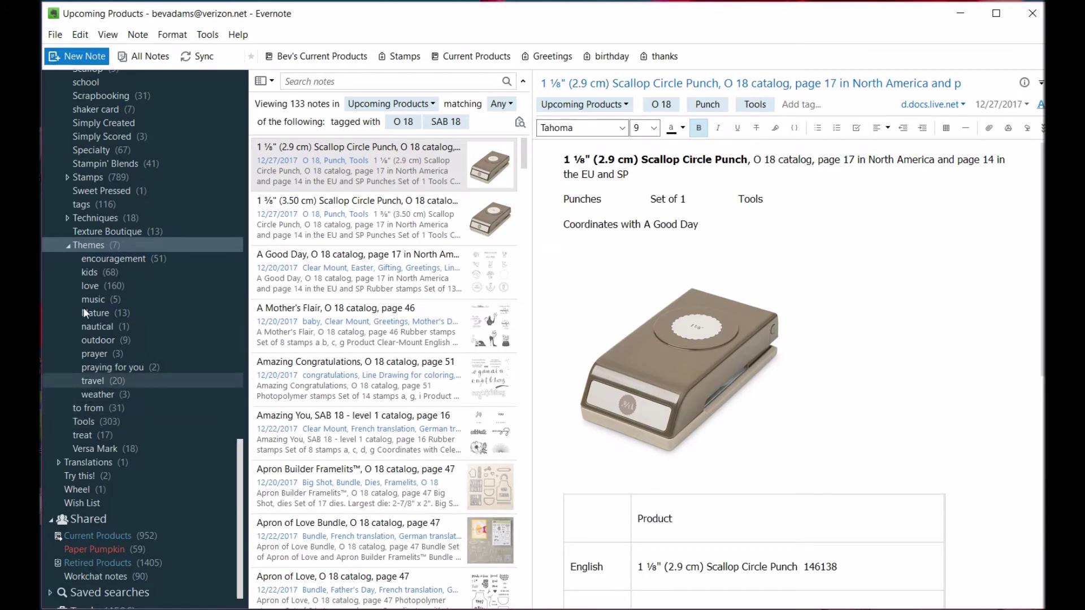
{"action": "left_click", "coordinate": [67, 246]}
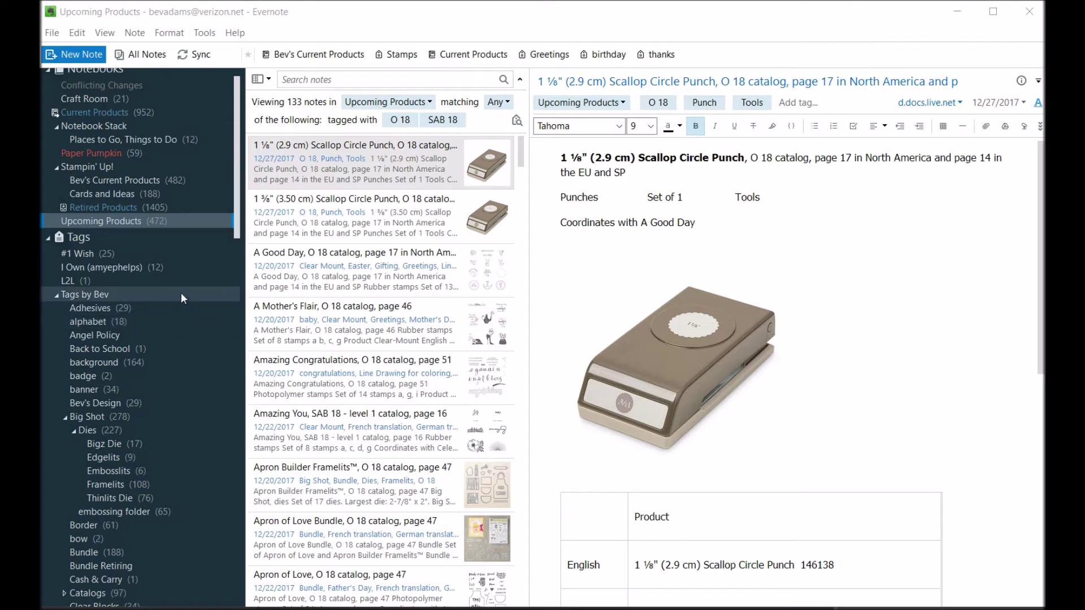
Step: Create the Content tag in Tags by Bev, placed between Colors and Cutting
{"action": "right_click", "coordinate": [137, 296]}
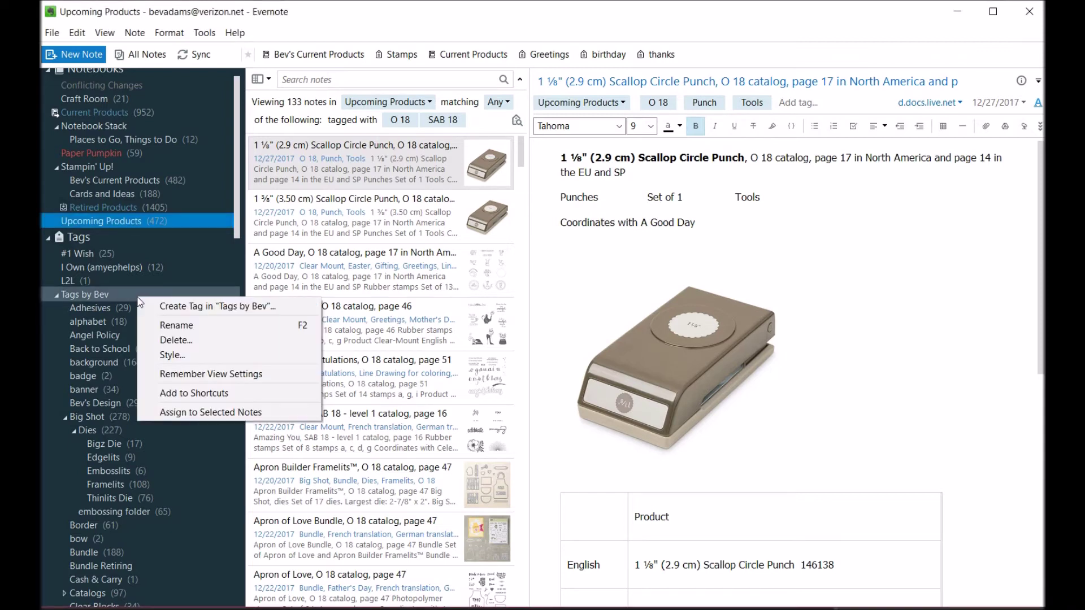
{"action": "left_click", "coordinate": [195, 307]}
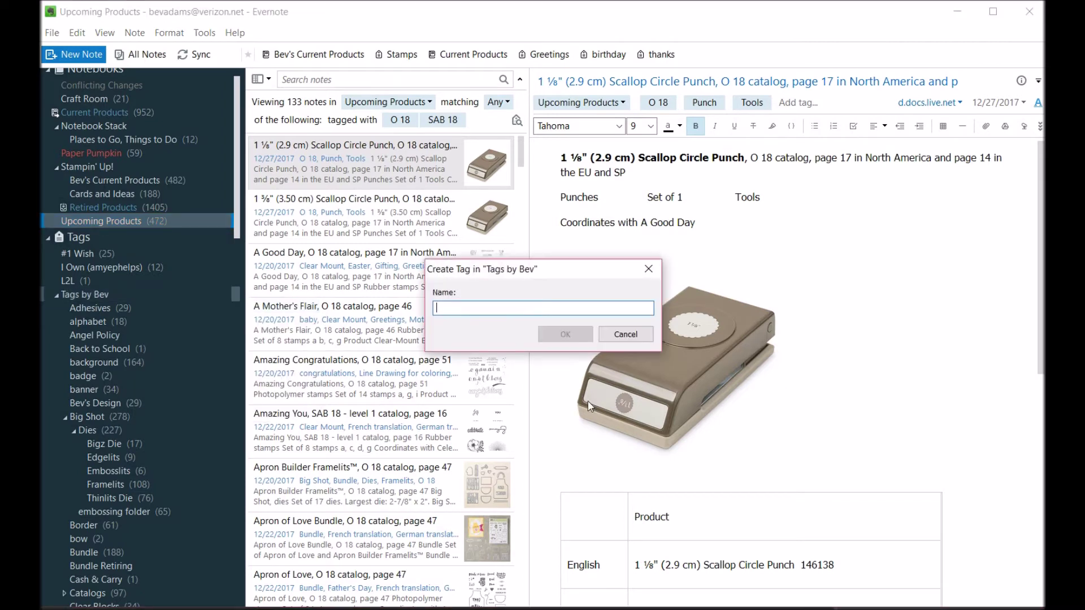
{"action": "type", "text": "Content"}
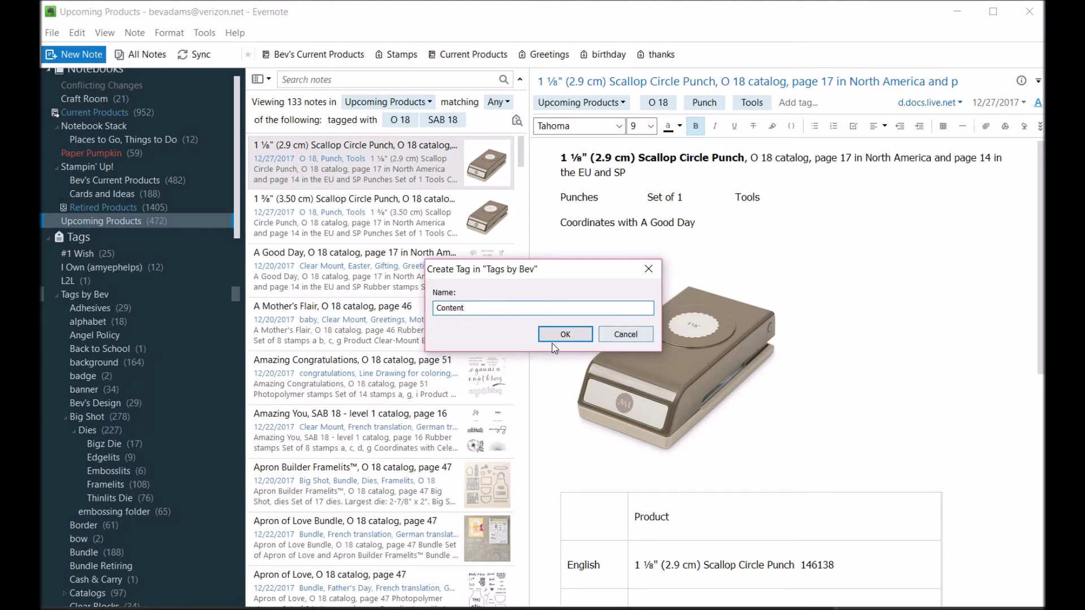
{"action": "left_click", "coordinate": [573, 335]}
{"action": "scroll", "coordinate": [105, 490], "scroll_direction": "down", "scroll_amount": 2}
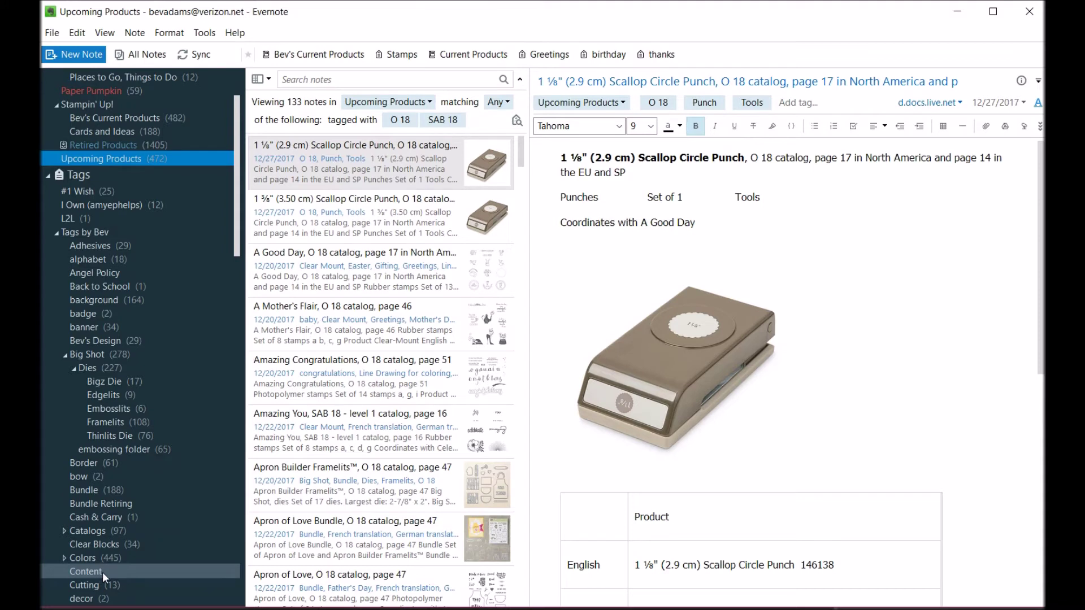
Step: Move the Events tag into the Content tag
{"action": "scroll", "coordinate": [192, 424], "scroll_direction": "down", "scroll_amount": 1}
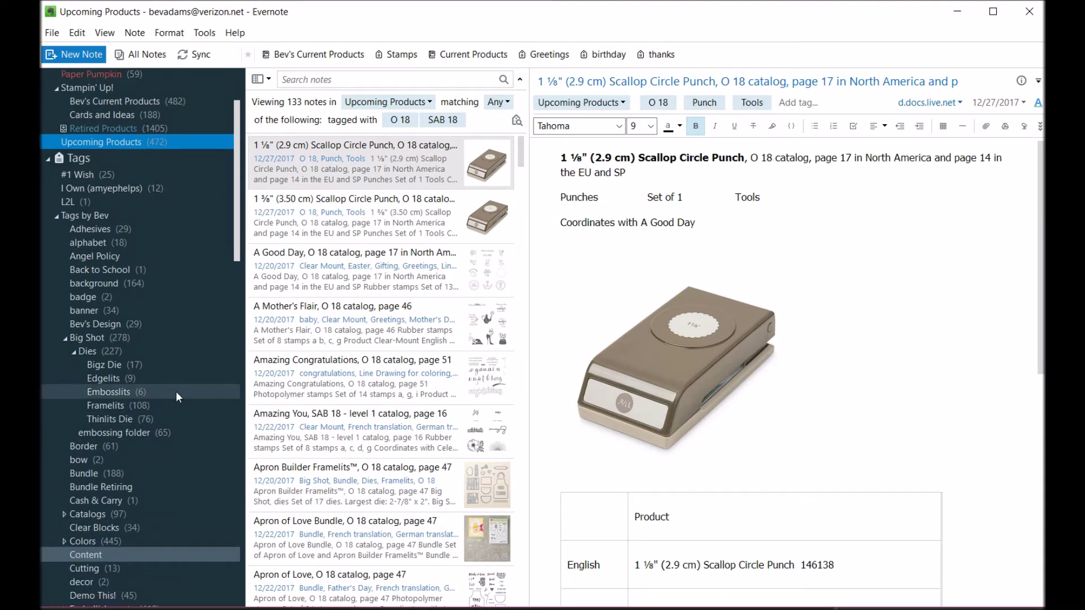
{"action": "scroll", "coordinate": [158, 412], "scroll_direction": "down", "scroll_amount": 1}
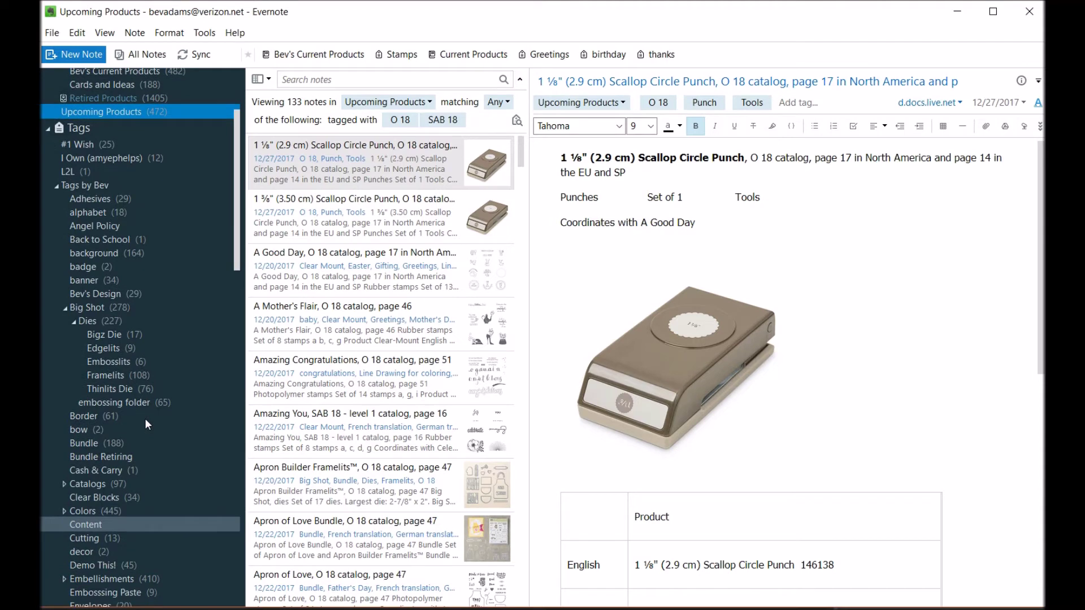
{"action": "scroll", "coordinate": [154, 413], "scroll_direction": "down", "scroll_amount": 5}
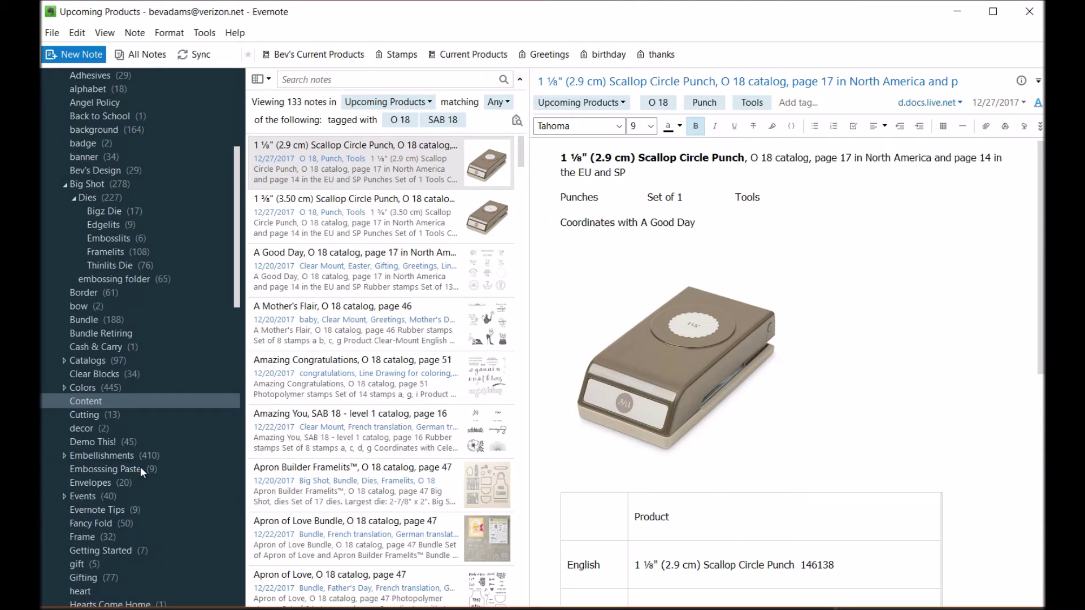
{"action": "scroll", "coordinate": [140, 466], "scroll_direction": "down", "scroll_amount": 1}
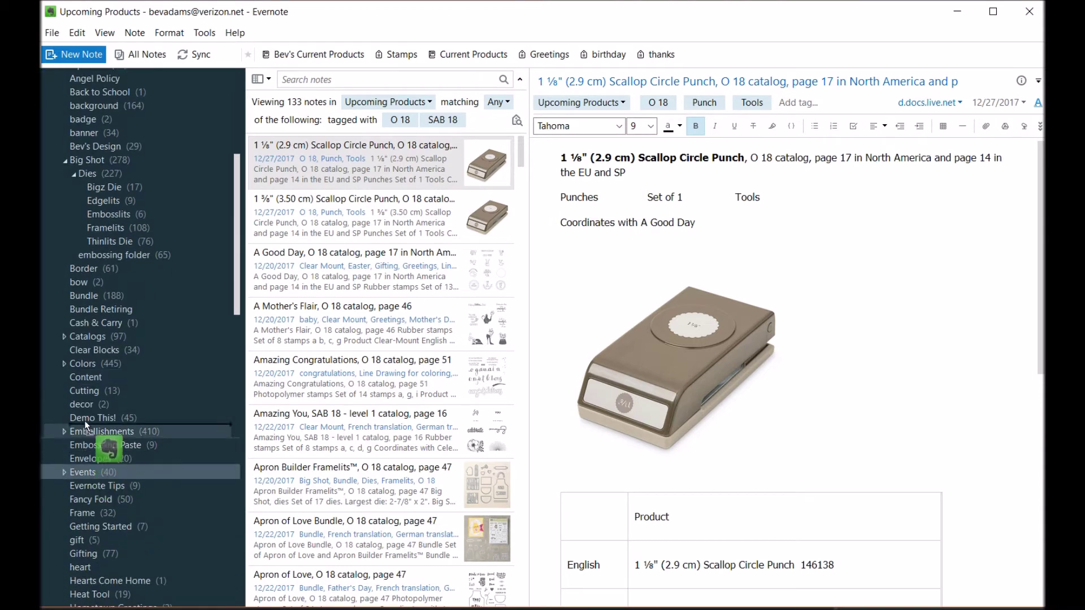
{"action": "left_click_drag", "start_coordinate": [86, 425], "coordinate": [134, 381]}
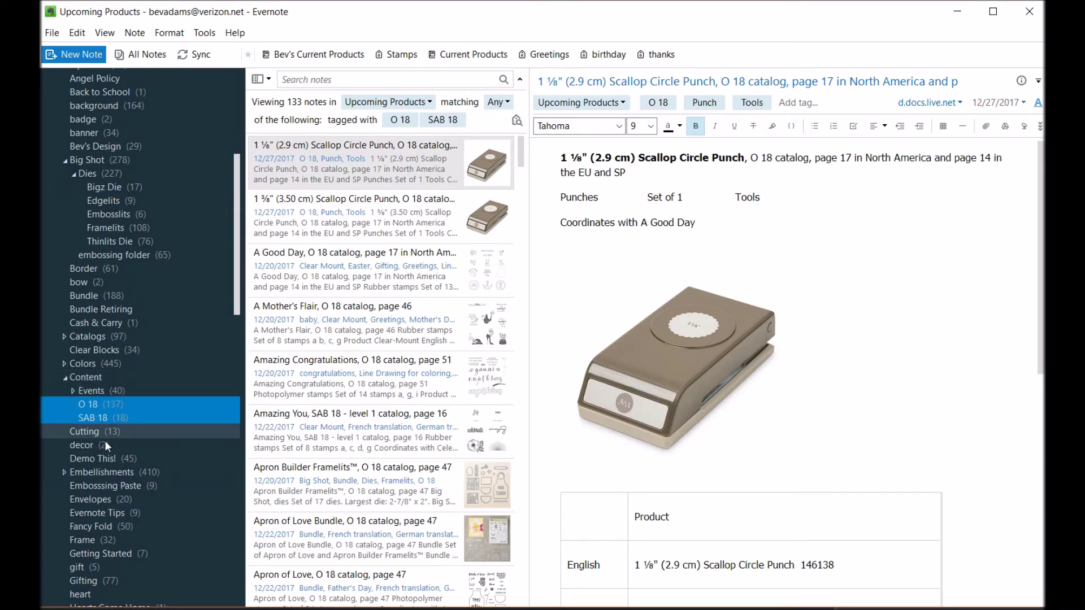
Step: Move the Themes tag into Content alongside Events
{"action": "scroll", "coordinate": [96, 531], "scroll_direction": "down", "scroll_amount": 2}
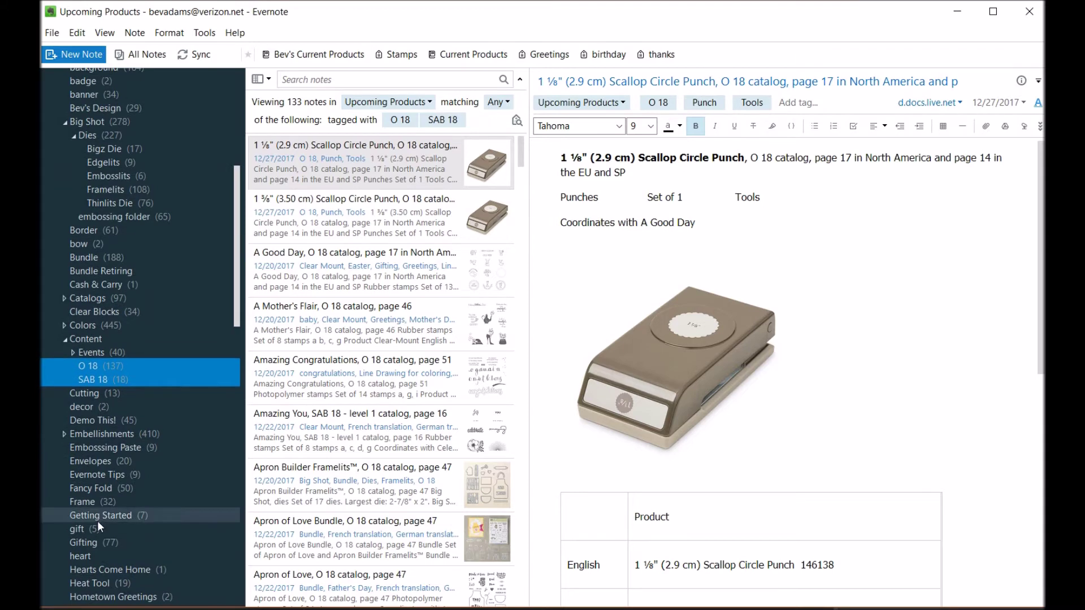
{"action": "scroll", "coordinate": [99, 518], "scroll_direction": "down", "scroll_amount": 6}
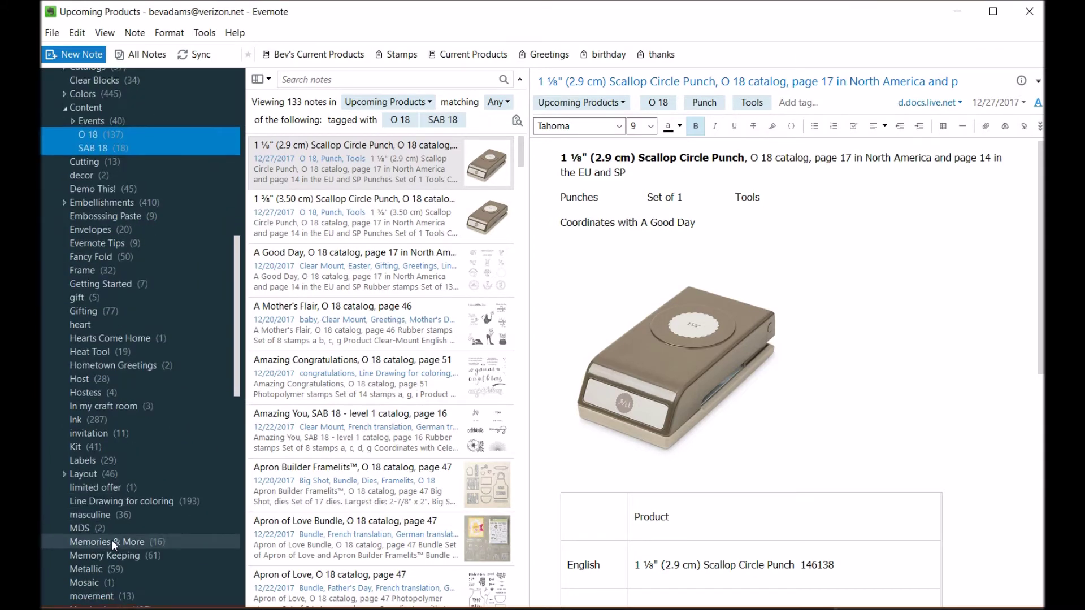
{"action": "scroll", "coordinate": [110, 541], "scroll_direction": "down", "scroll_amount": 10}
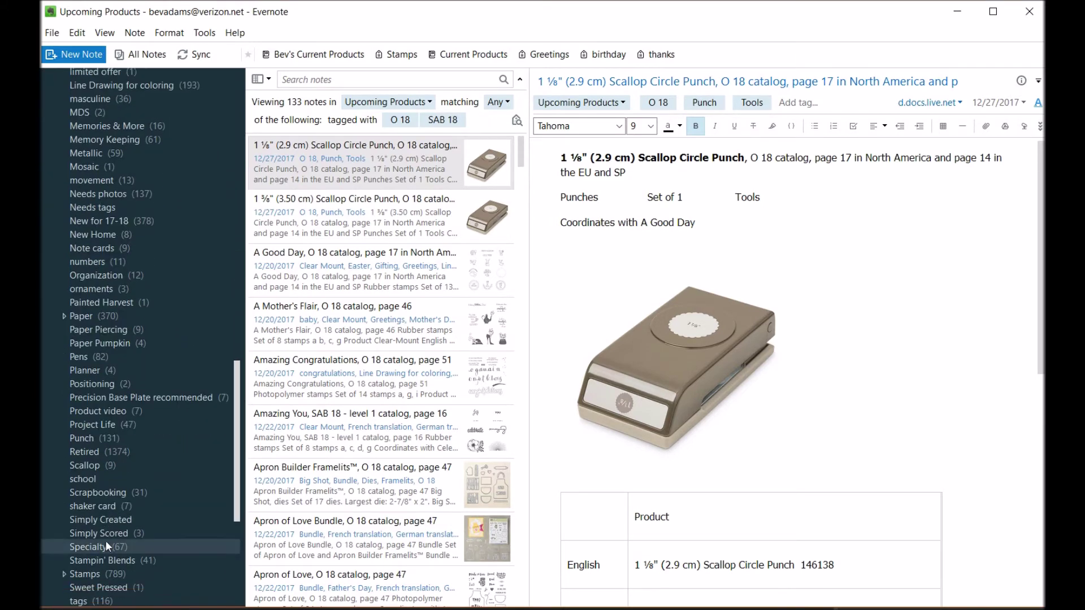
{"action": "scroll", "coordinate": [106, 540], "scroll_direction": "down", "scroll_amount": 3}
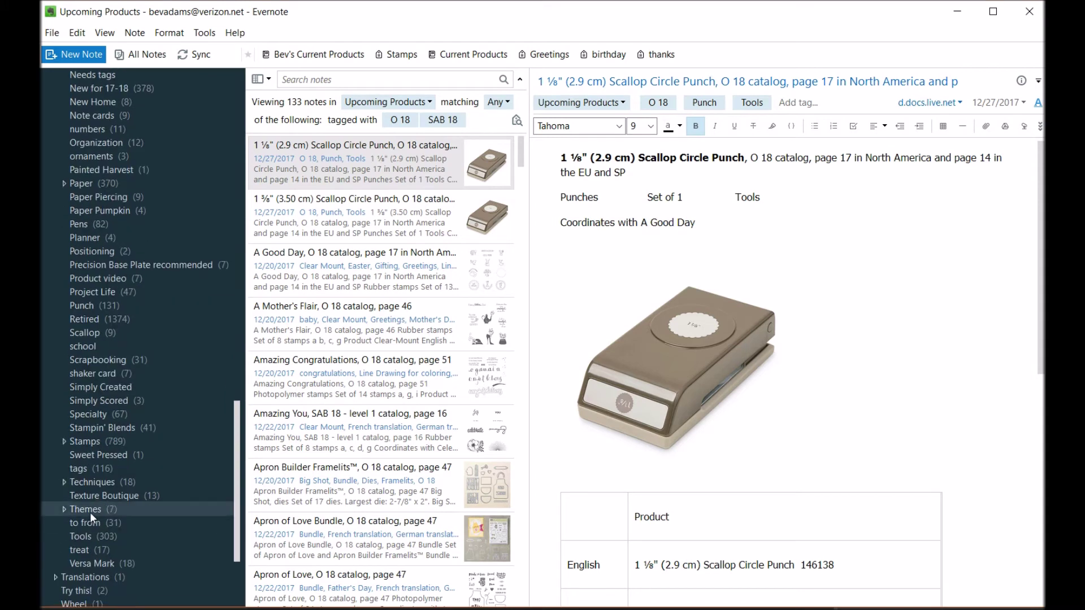
{"action": "mouse_move", "coordinate": [90, 503]}
{"action": "left_mouse_down"}
{"action": "mouse_move", "coordinate": [135, 66]}
{"action": "mouse_move", "coordinate": [100, 110]}
{"action": "left_mouse_up"}
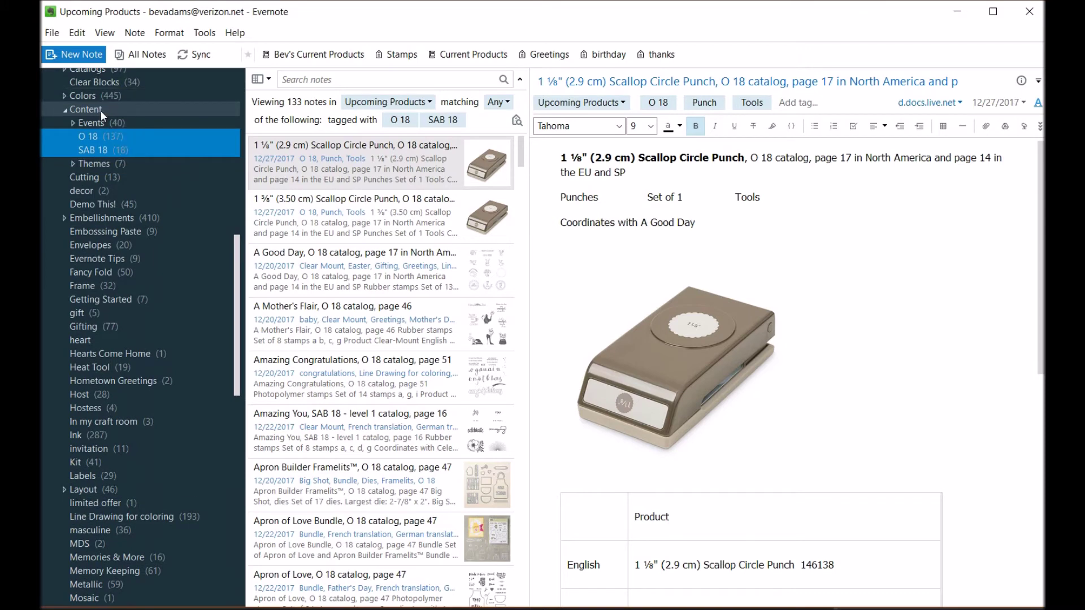
Step: Drag O 18 and SAB 18 out of Content, leaving only Events and Themes, then collapse Catalogs
{"action": "left_click", "coordinate": [66, 110]}
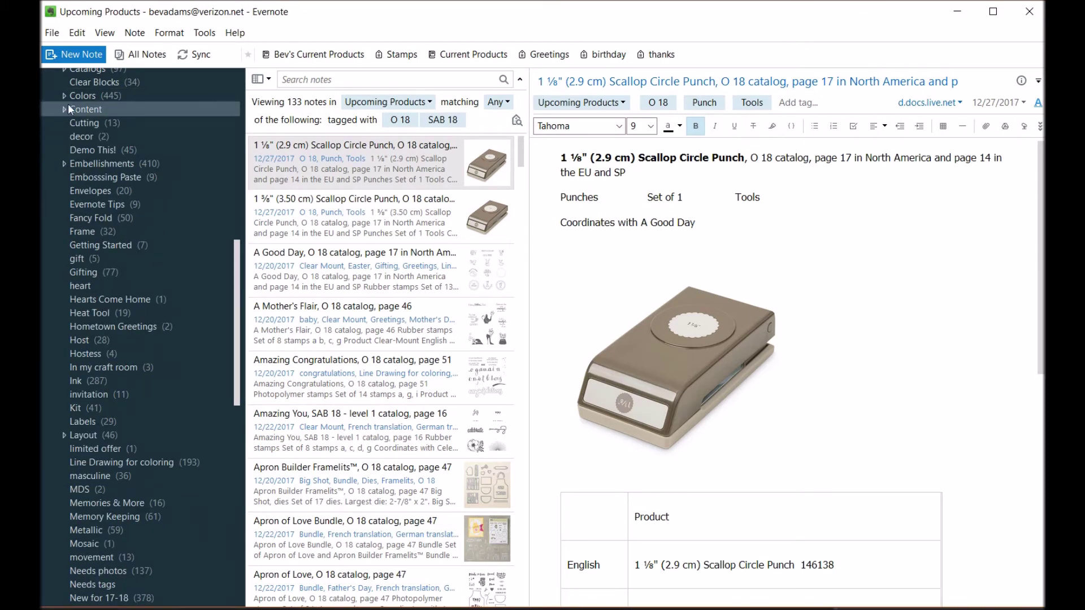
{"action": "left_click", "coordinate": [65, 109]}
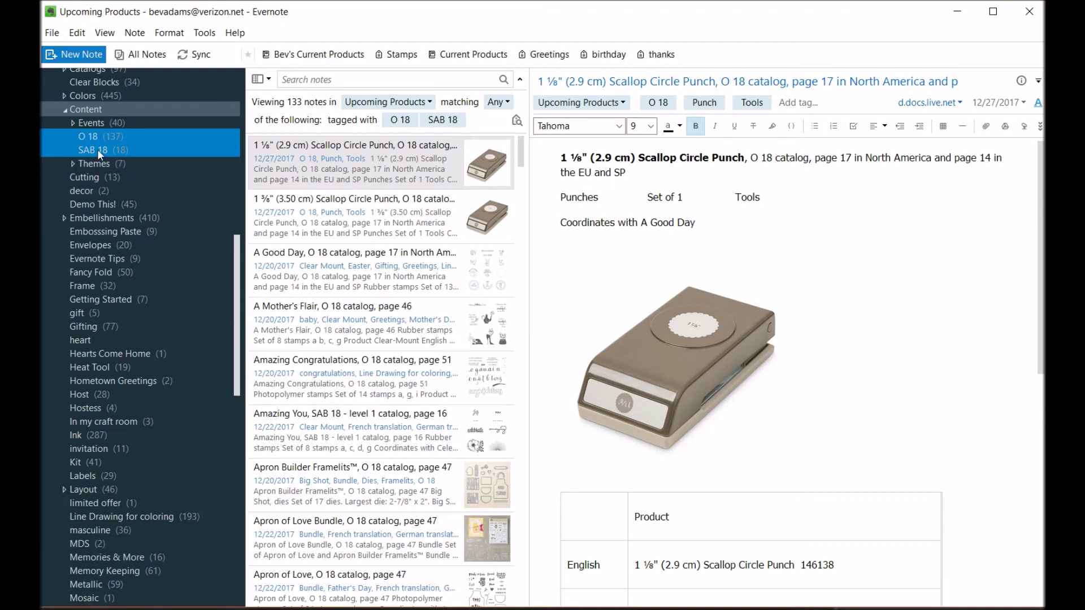
{"action": "scroll", "coordinate": [142, 285], "scroll_direction": "up", "scroll_amount": 2}
{"action": "scroll", "coordinate": [141, 285], "scroll_direction": "up", "scroll_amount": 3}
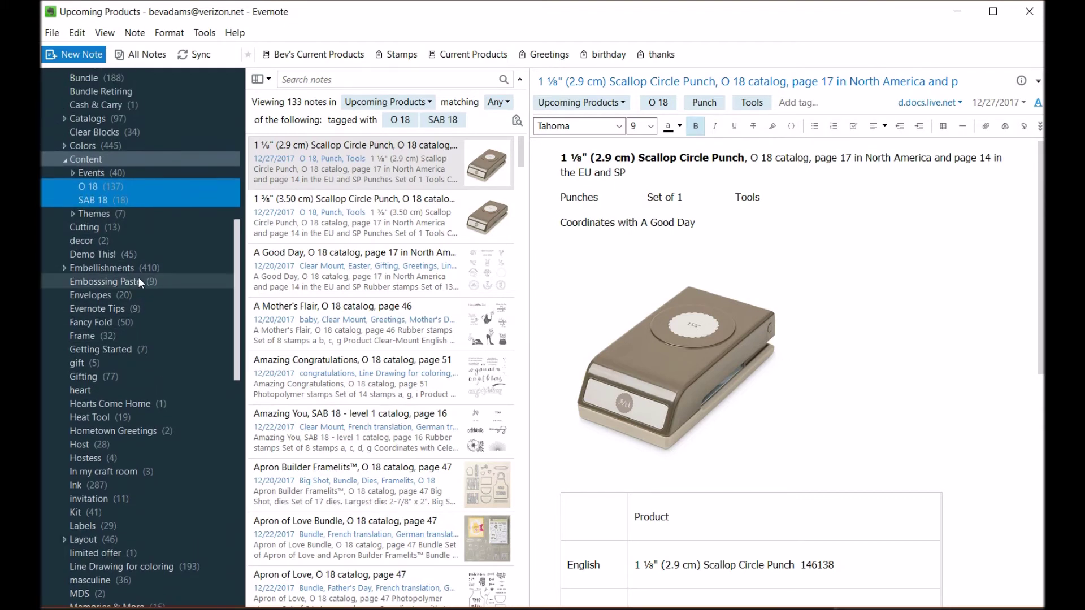
{"action": "scroll", "coordinate": [136, 265], "scroll_direction": "up", "scroll_amount": 1}
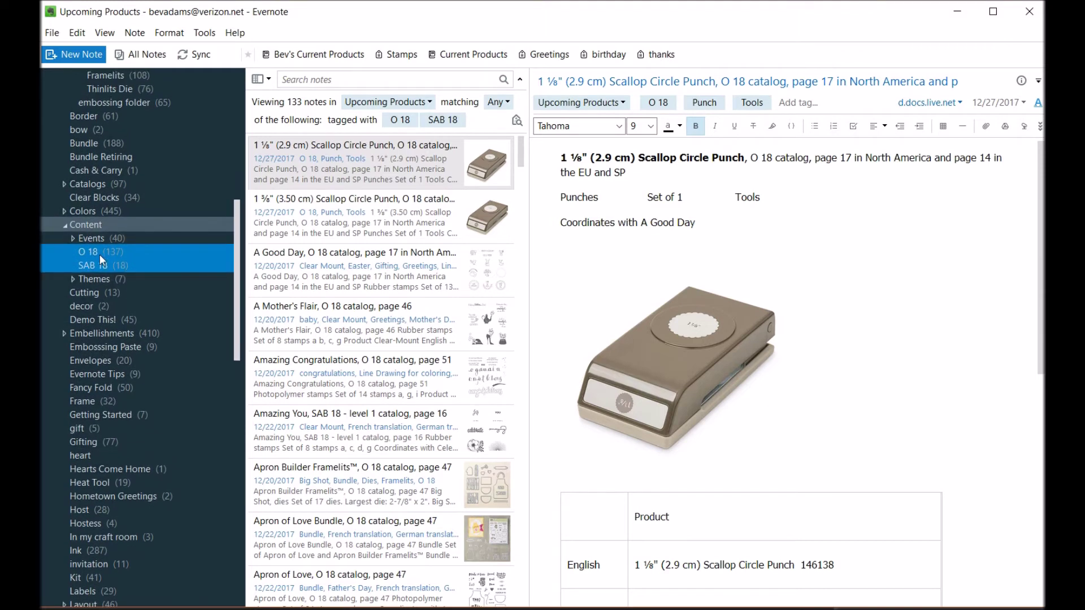
{"action": "left_click_drag", "start_coordinate": [99, 254], "coordinate": [58, 184]}
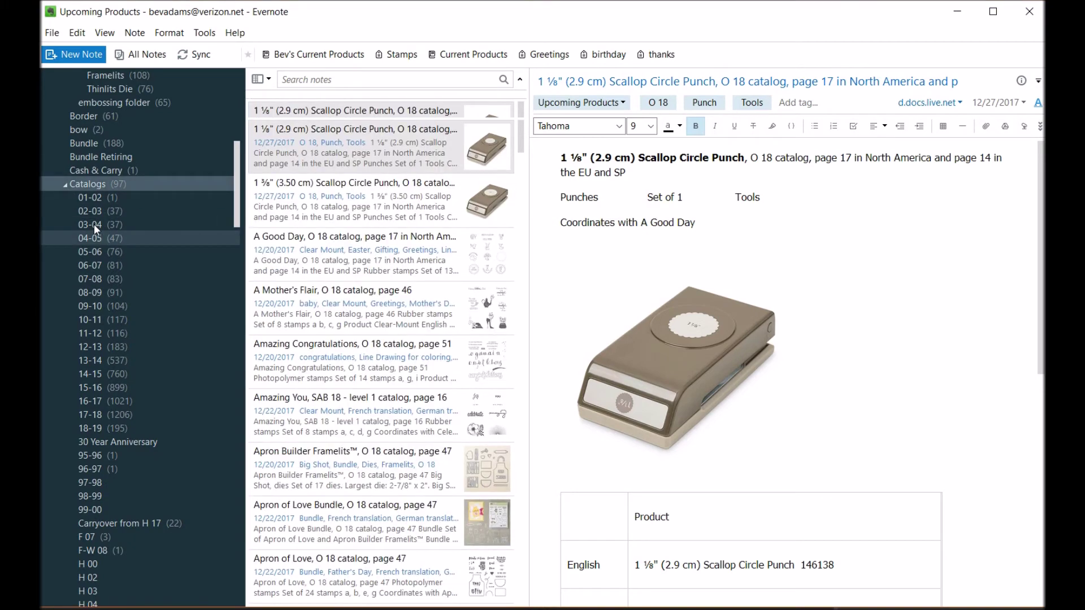
{"action": "left_click", "coordinate": [67, 186]}
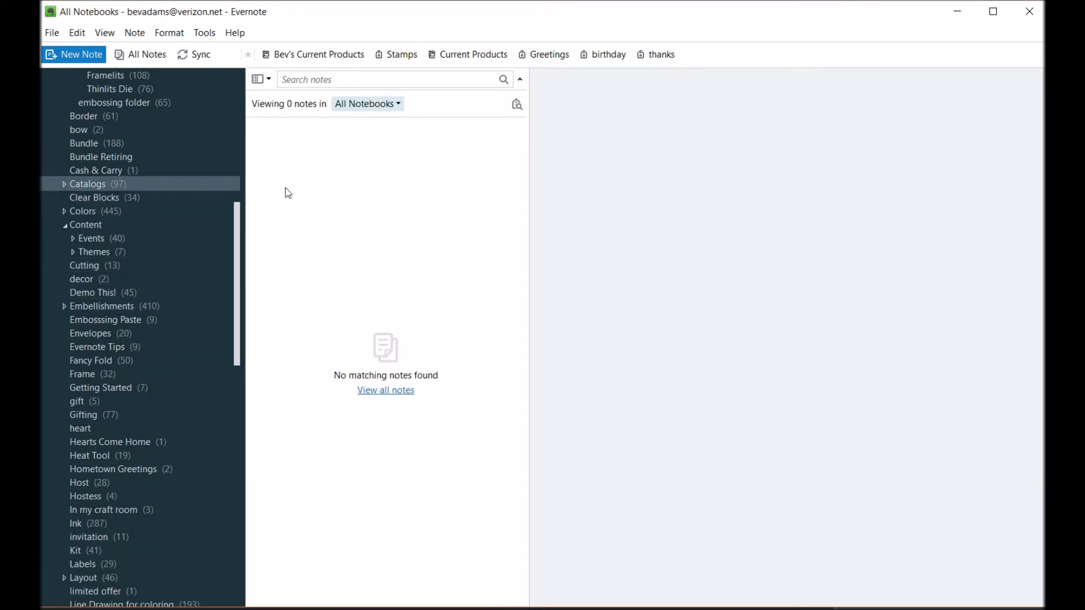
Step: List the notes from all notebooks tagged with any Catalogs tag
{"action": "left_click", "coordinate": [179, 183]}
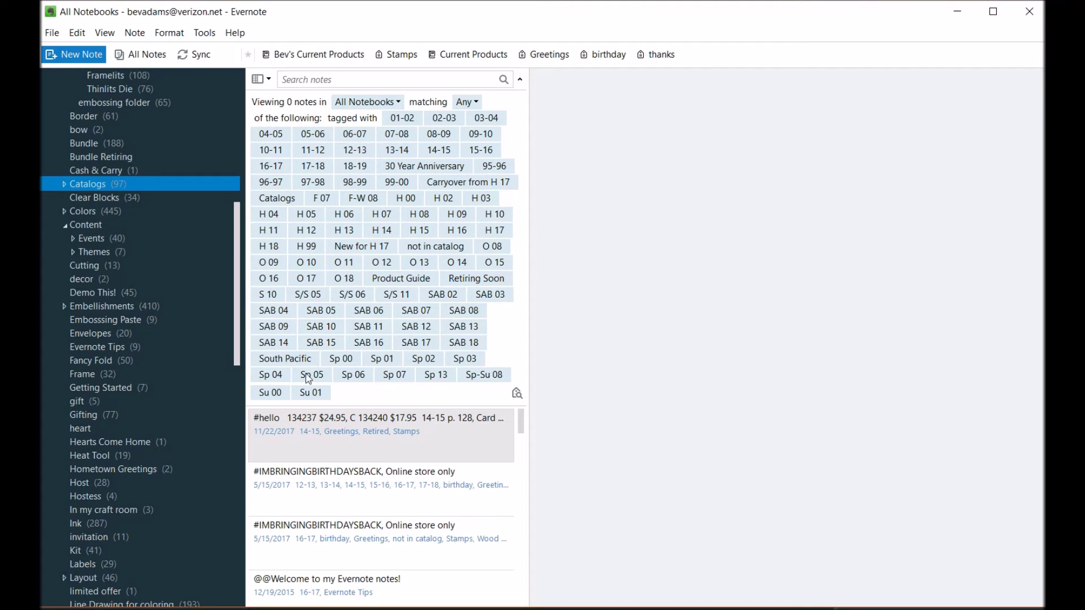
{"action": "left_click_drag", "start_coordinate": [240, 284], "coordinate": [239, 333]}
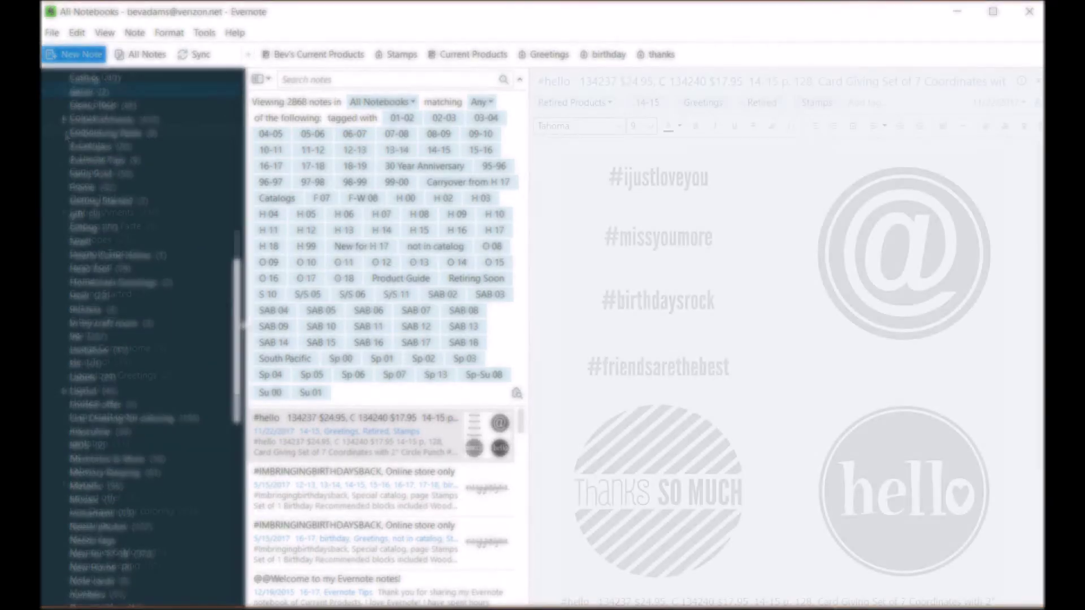
{"action": "scroll", "coordinate": [63, 131], "scroll_direction": "up", "scroll_amount": 2}
Step: Expand Content, peek inside Events and Themes, then collapse Content again
{"action": "left_click", "coordinate": [63, 131]}
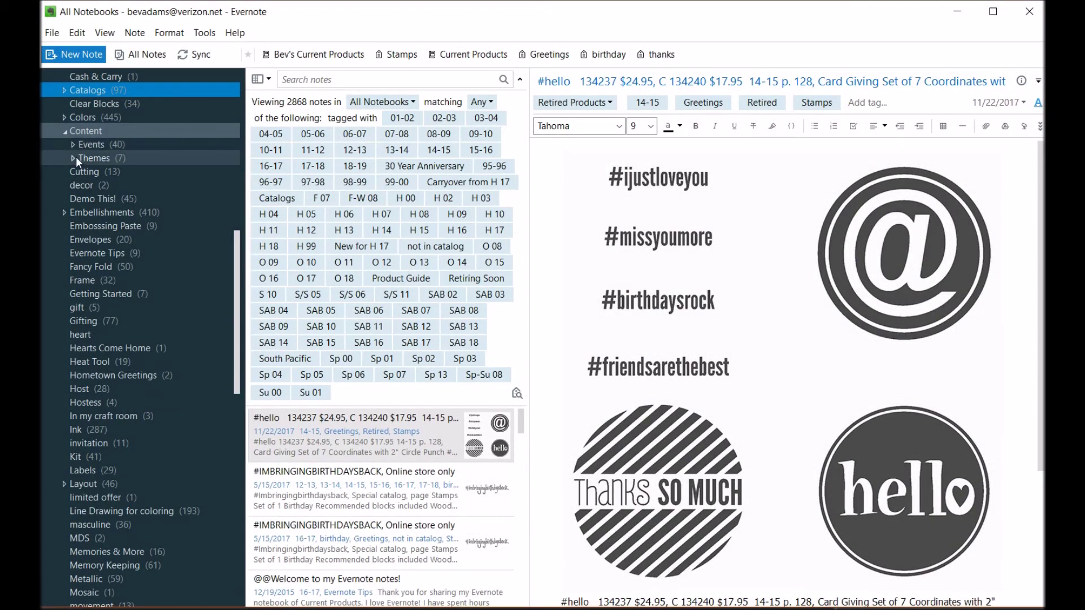
{"action": "left_click", "coordinate": [72, 146]}
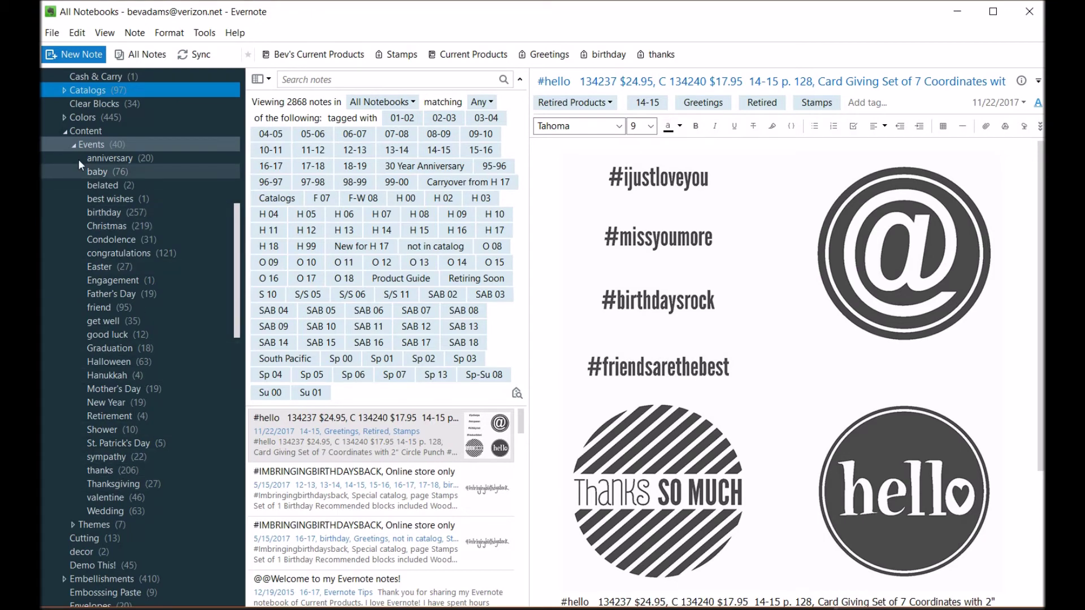
{"action": "left_click", "coordinate": [73, 146]}
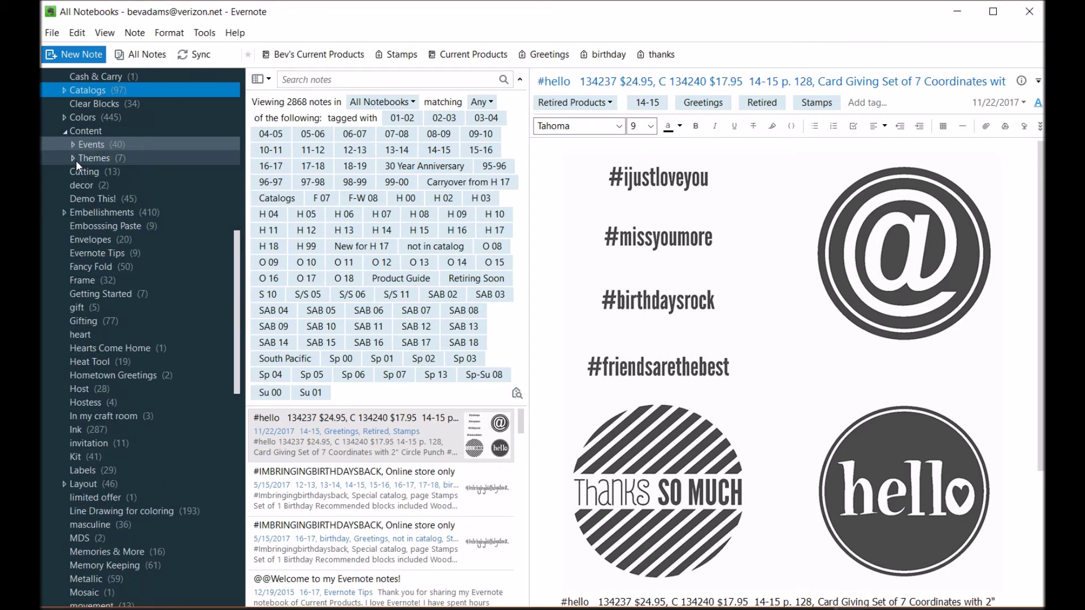
{"action": "left_click", "coordinate": [73, 158]}
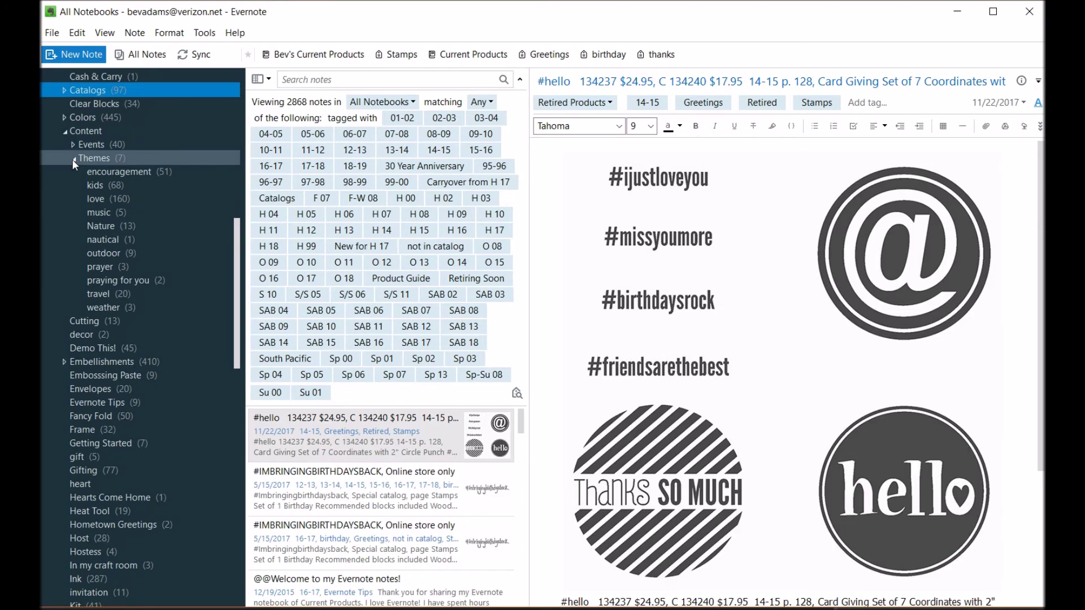
{"action": "left_click", "coordinate": [73, 159]}
{"action": "left_click", "coordinate": [65, 134]}
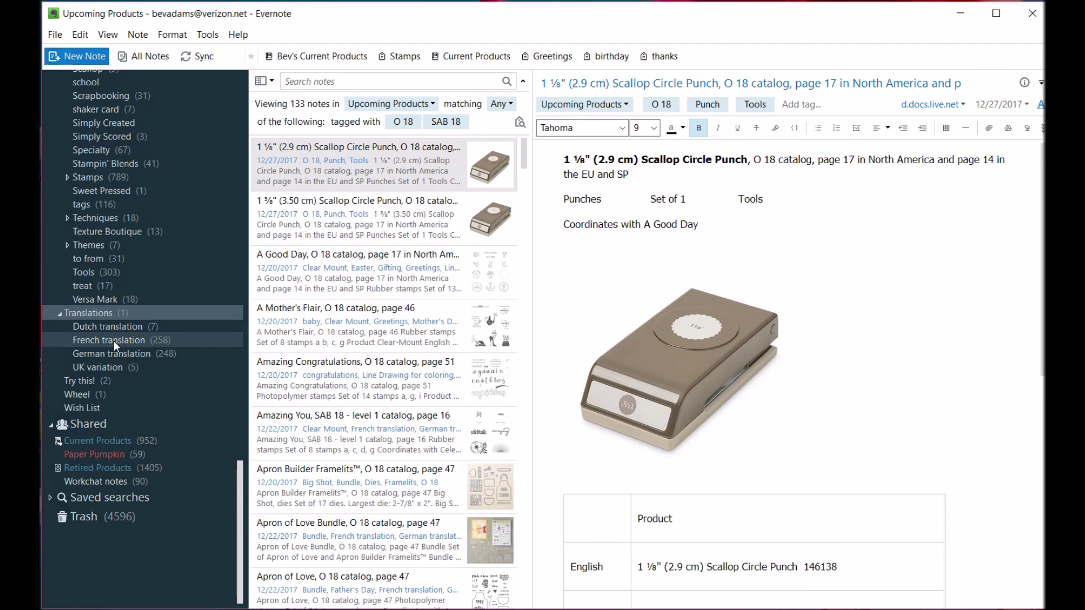
Step: Collapse the Translations tag to hide its Dutch, French, German and UK sub-tags
{"action": "left_click", "coordinate": [60, 314]}
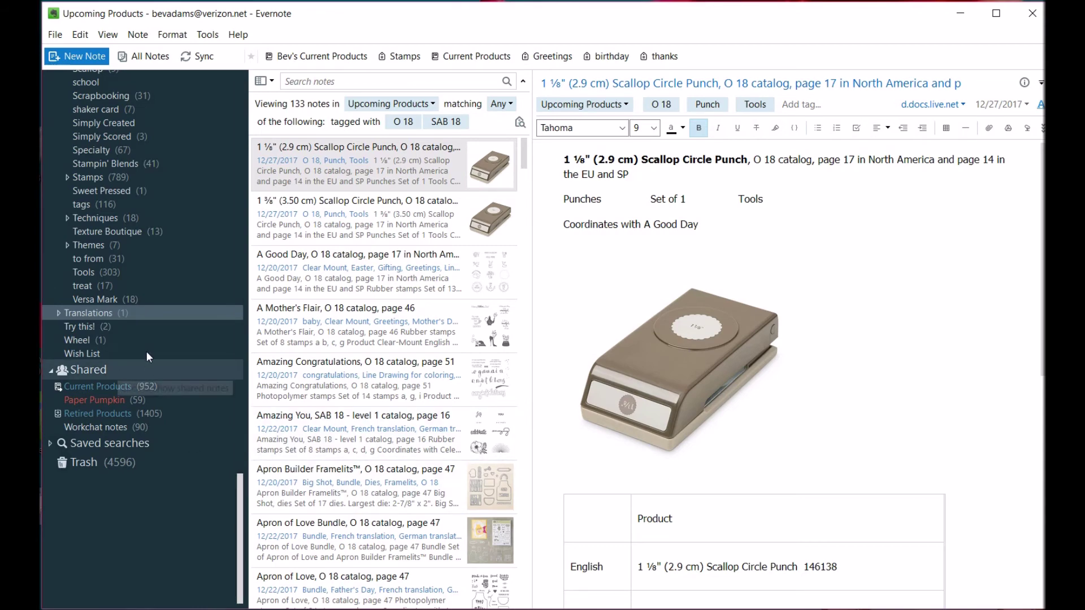
Step: Drag the bow tag onto the Big Shot tag in the Tags by Bev section
{"action": "scroll", "coordinate": [124, 309], "scroll_direction": "up", "scroll_amount": 3}
{"action": "scroll", "coordinate": [124, 307], "scroll_direction": "up", "scroll_amount": 3}
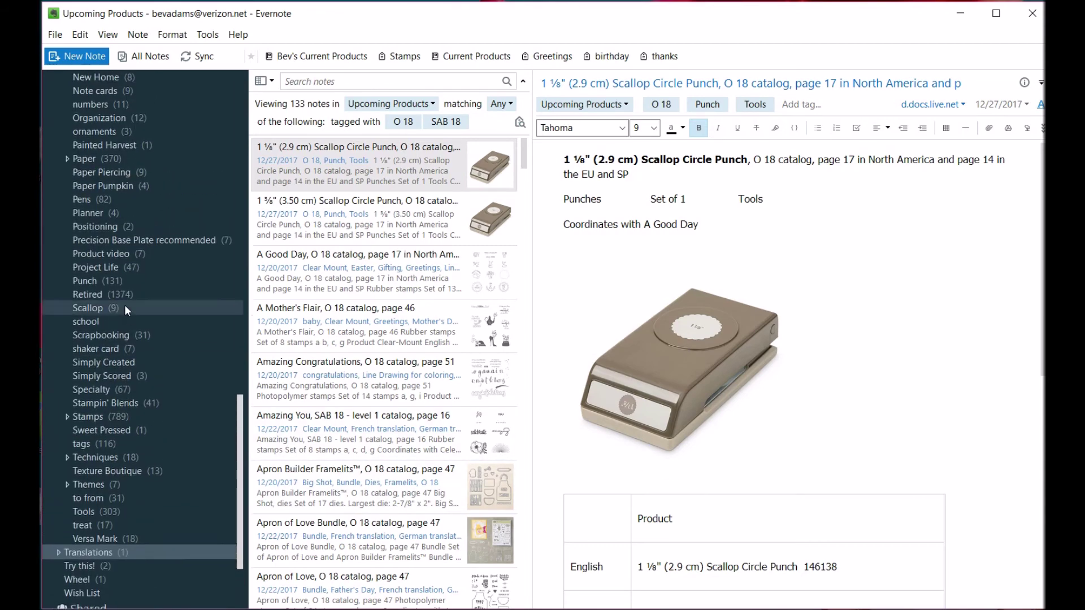
{"action": "scroll", "coordinate": [140, 245], "scroll_direction": "up", "scroll_amount": 7}
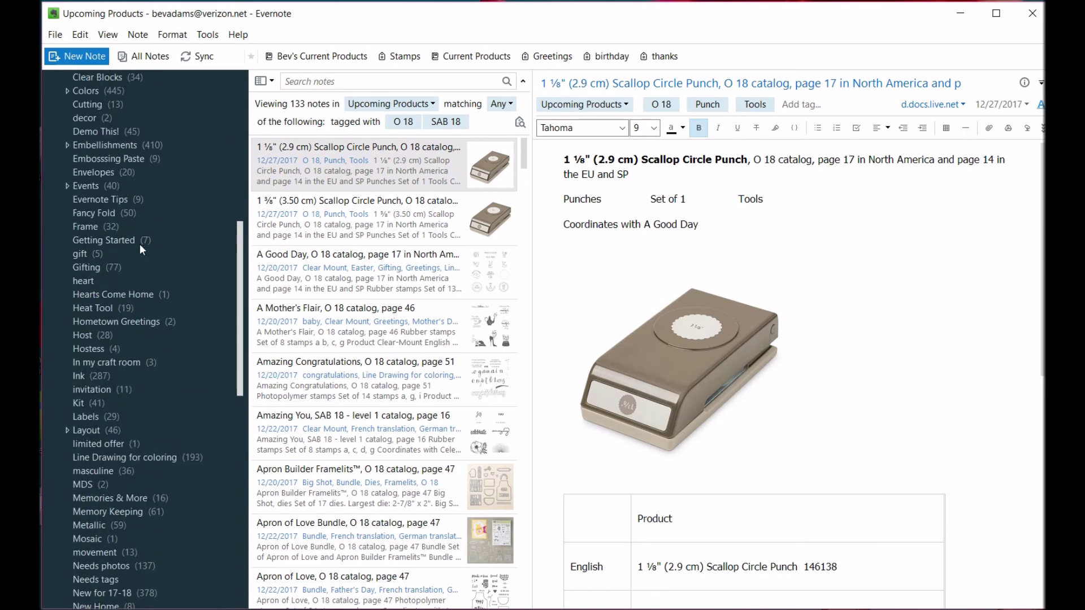
{"action": "scroll", "coordinate": [81, 171], "scroll_direction": "up", "scroll_amount": 2}
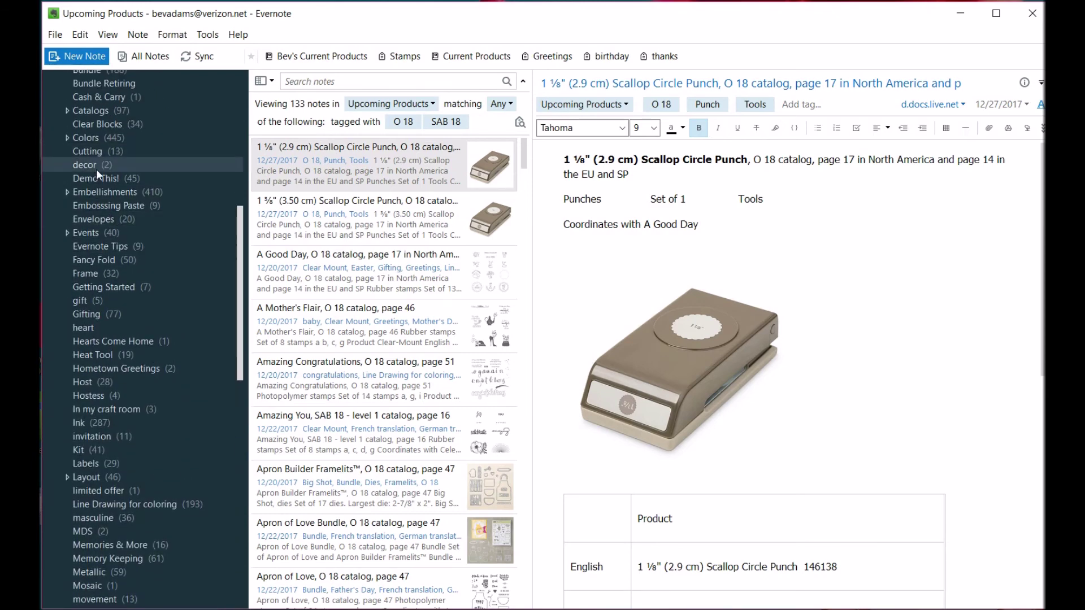
{"action": "scroll", "coordinate": [109, 220], "scroll_direction": "up", "scroll_amount": 1}
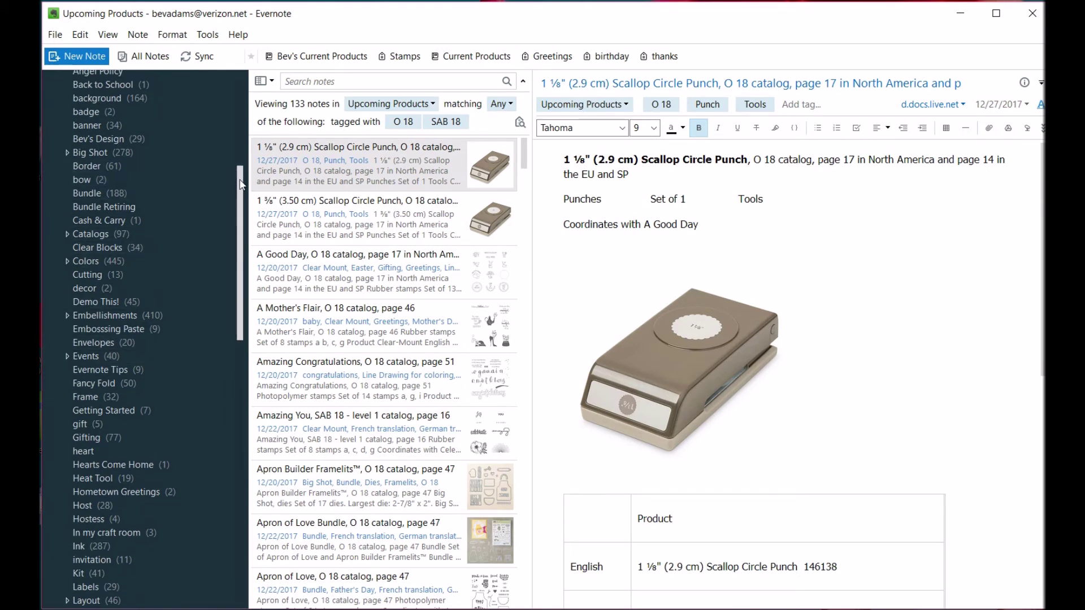
{"action": "left_click_drag", "start_coordinate": [241, 183], "coordinate": [244, 160]}
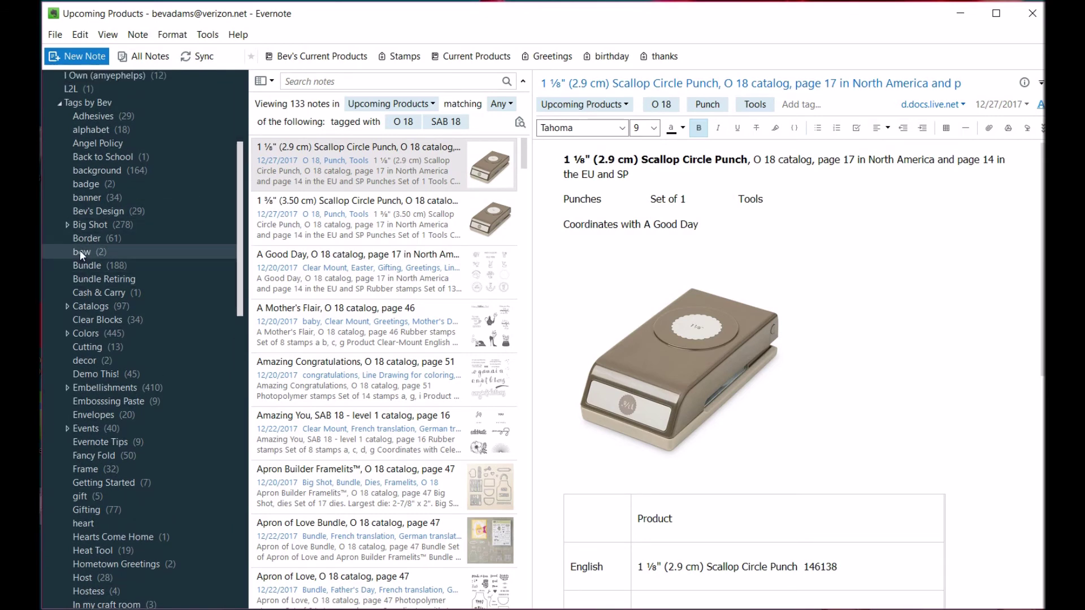
{"action": "left_click_drag", "start_coordinate": [80, 250], "coordinate": [86, 224]}
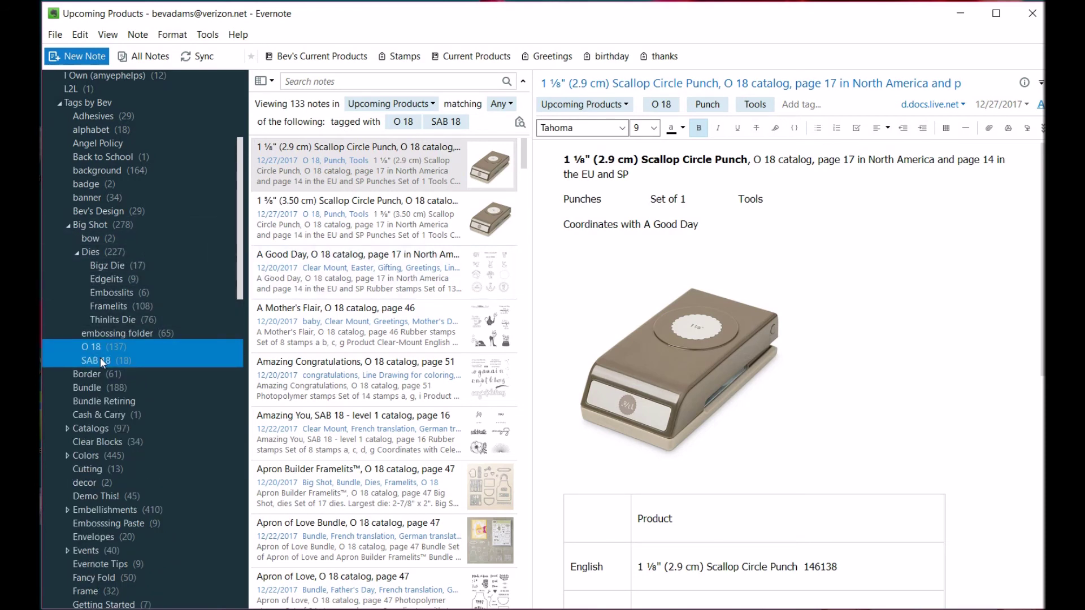
Step: Collapse and re-expand Big Shot to confirm bow is inside, then drag bow back out
{"action": "left_click", "coordinate": [69, 226]}
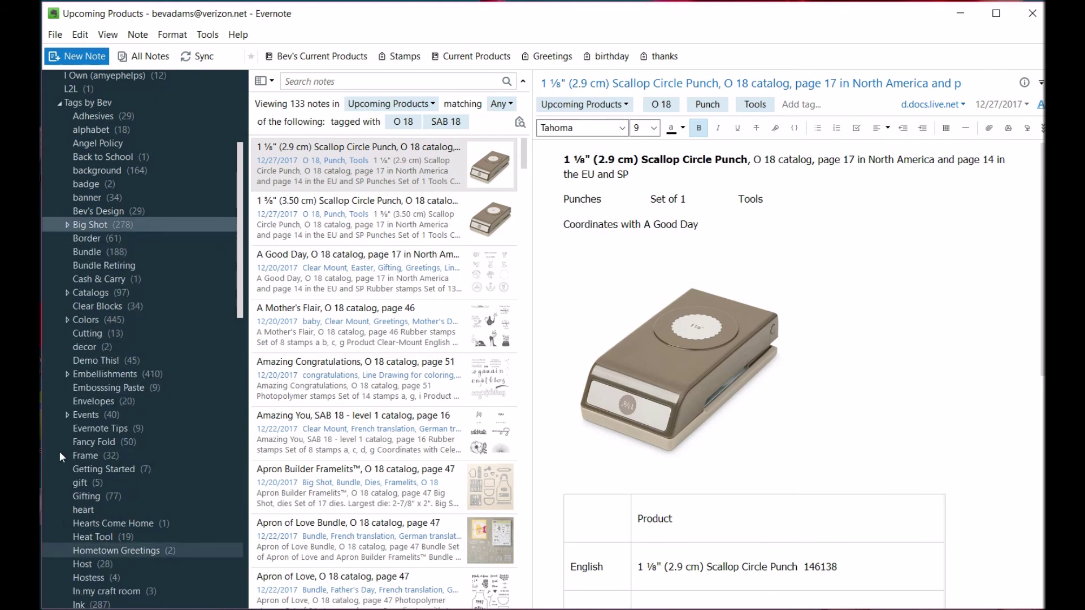
{"action": "left_click", "coordinate": [67, 225]}
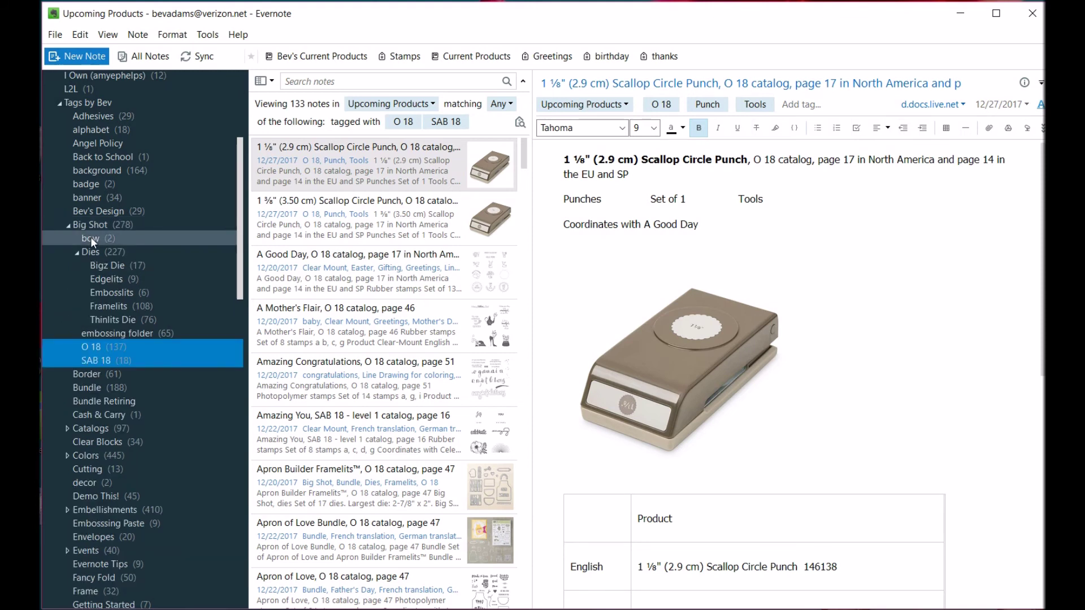
{"action": "left_click_drag", "start_coordinate": [91, 236], "coordinate": [123, 76]}
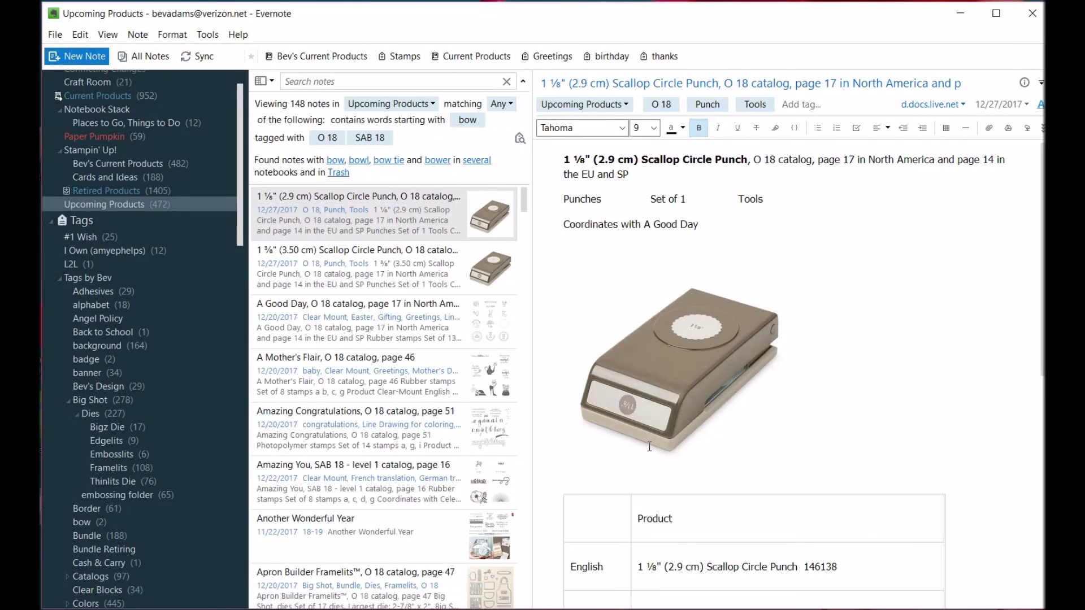
Step: Clear the 'bow' search so the Upcoming Products list shows its 133 notes again
{"action": "key", "text": "Escape"}
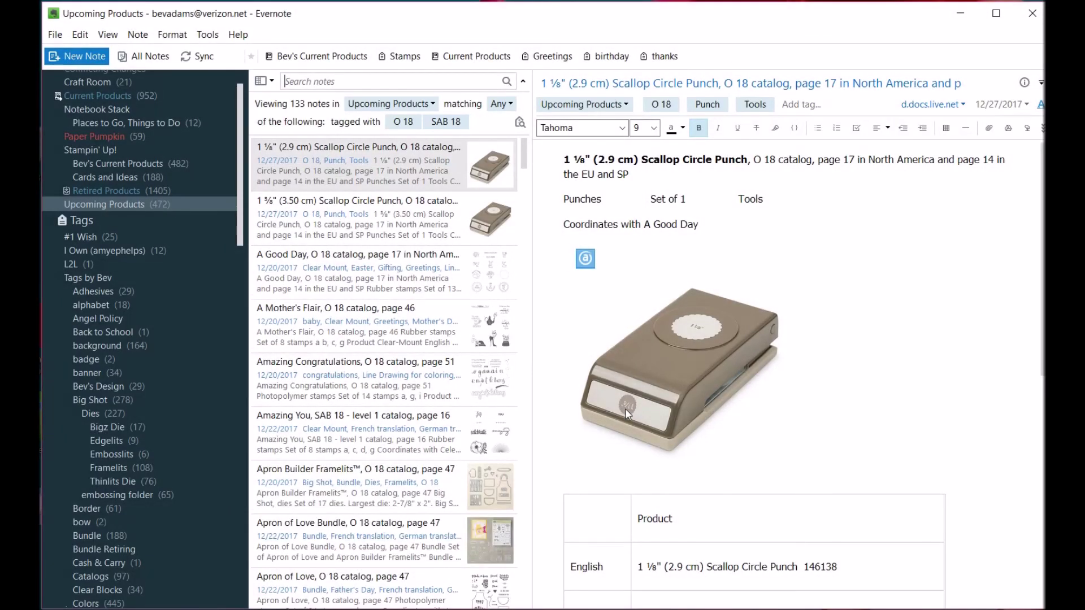